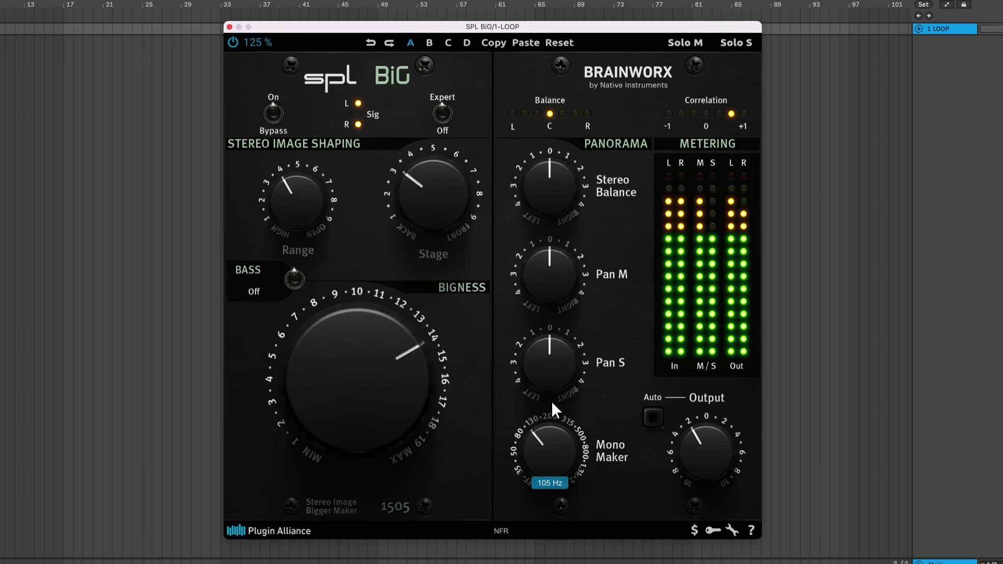
- Adjust the loop's Mono Maker frequency and re-engage the bypassed BiG plug-in on the guitar, group, mix and main tracks
{"action": "left_click_drag", "start_coordinate": [553, 389], "coordinate": [553, 385]}
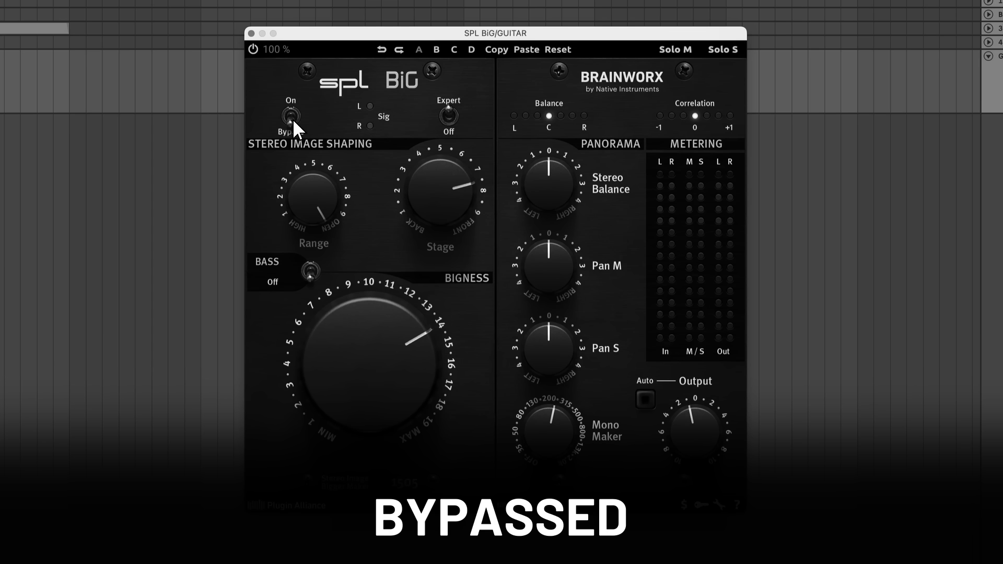
{"action": "left_click", "coordinate": [293, 121]}
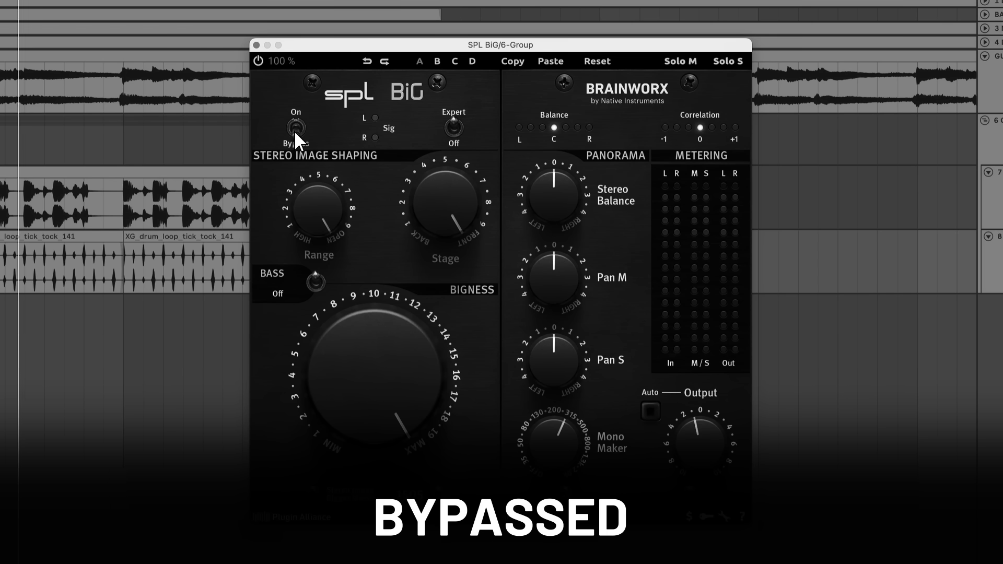
{"action": "left_click", "coordinate": [295, 130]}
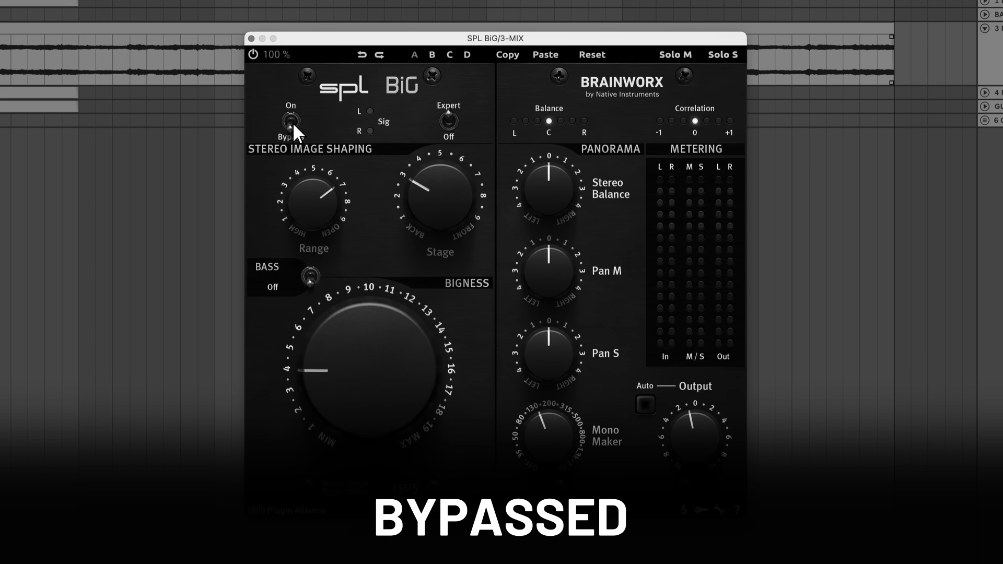
{"action": "left_click", "coordinate": [293, 122]}
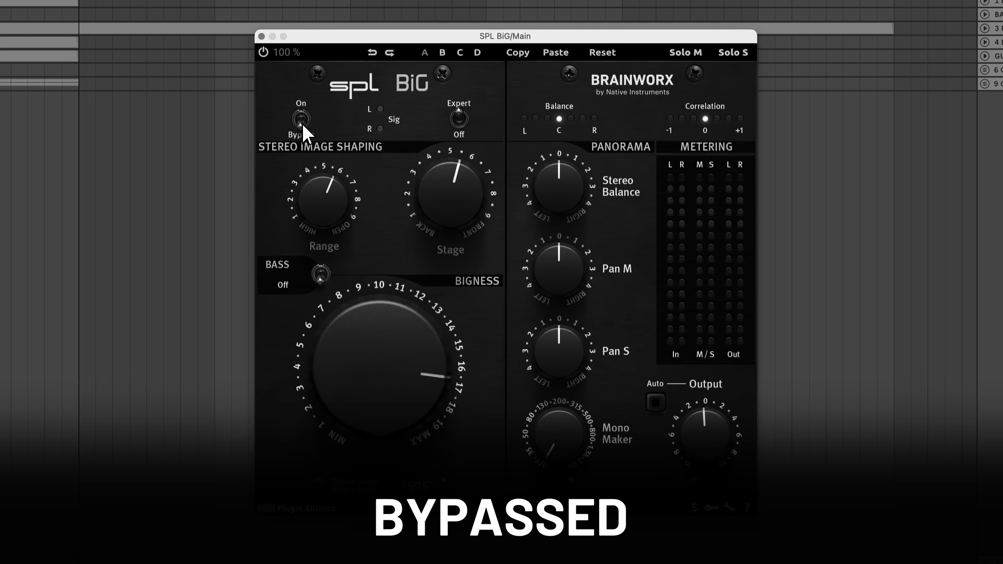
{"action": "left_click", "coordinate": [302, 123]}
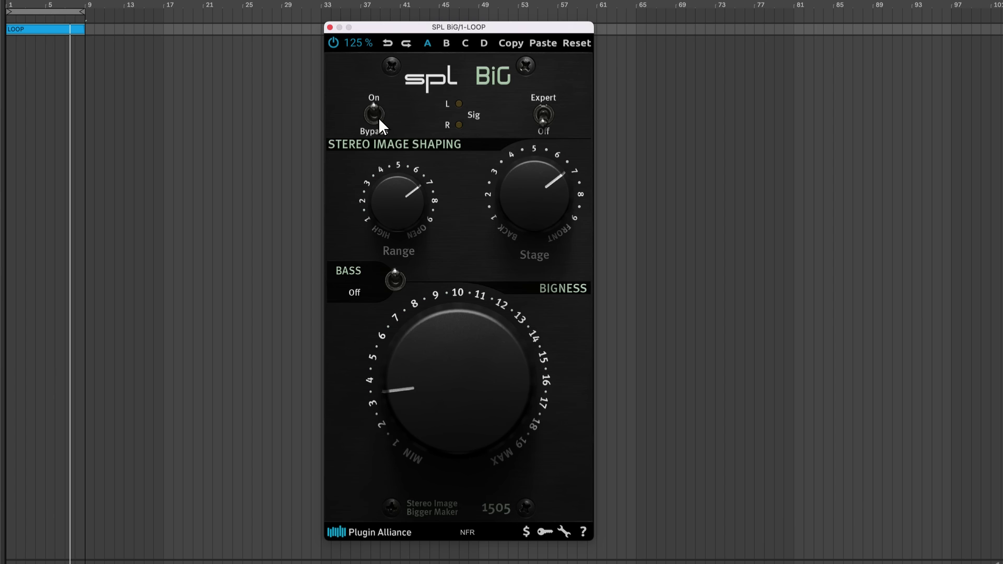
- Reveal the Expert section to view its panorama and metering controls, and hide it again
{"action": "left_click", "coordinate": [548, 119]}
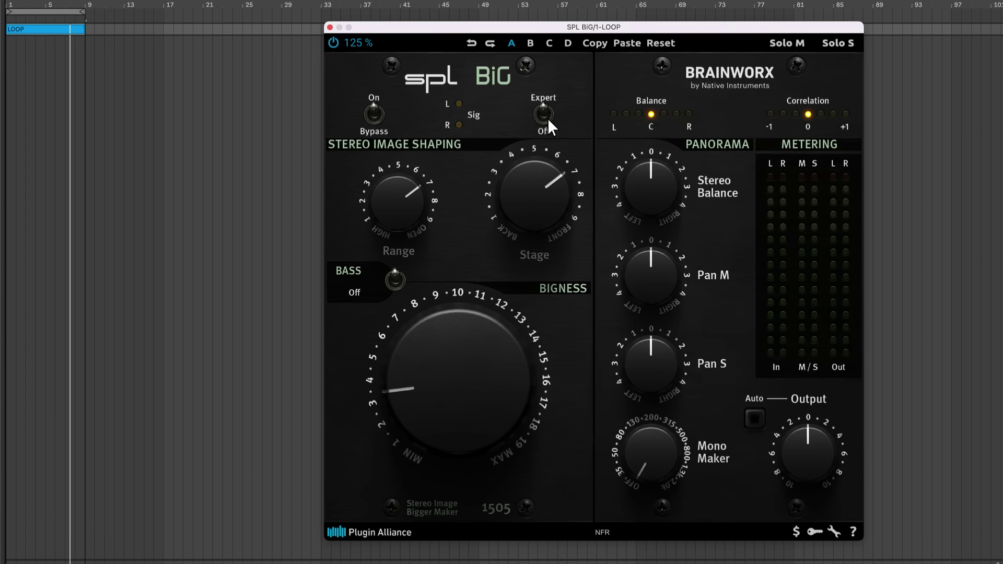
{"action": "left_click", "coordinate": [547, 118]}
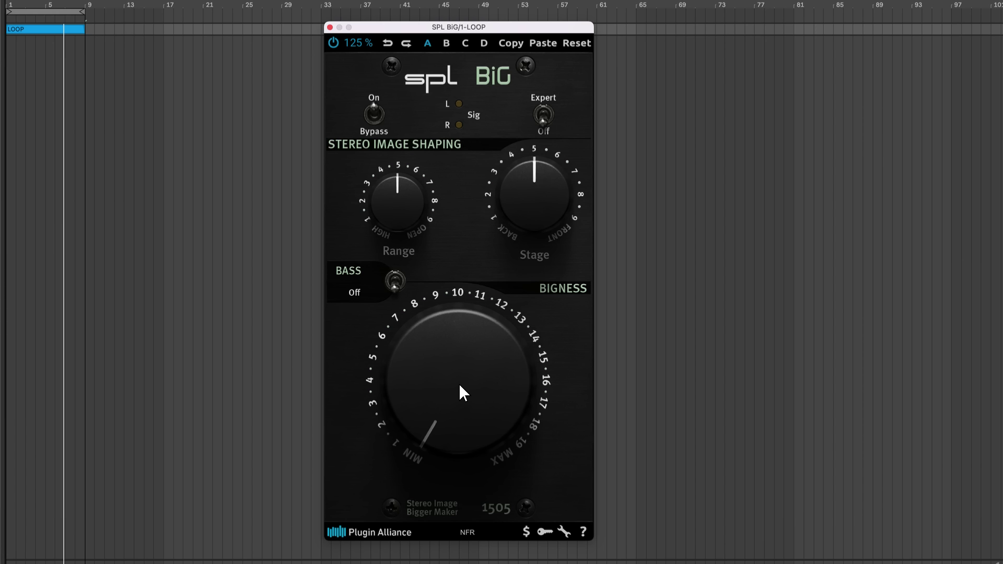
- Play the loop while sweeping Bigness up to MAX, and bring it back to 10
{"action": "key", "text": "space"}
{"action": "left_click_drag", "start_coordinate": [459, 383], "coordinate": [475, 267]}
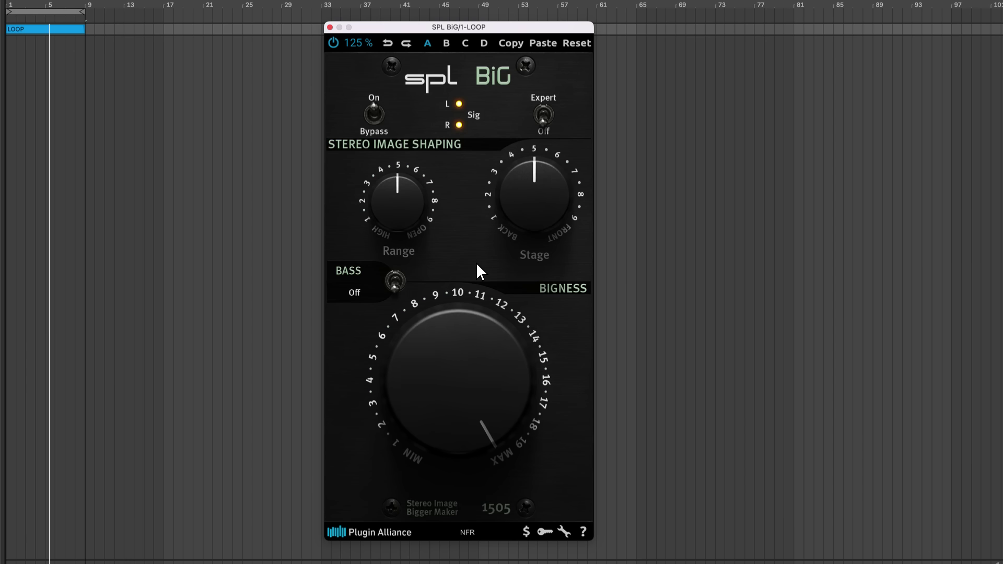
{"action": "left_click_drag", "start_coordinate": [477, 270], "coordinate": [476, 334]}
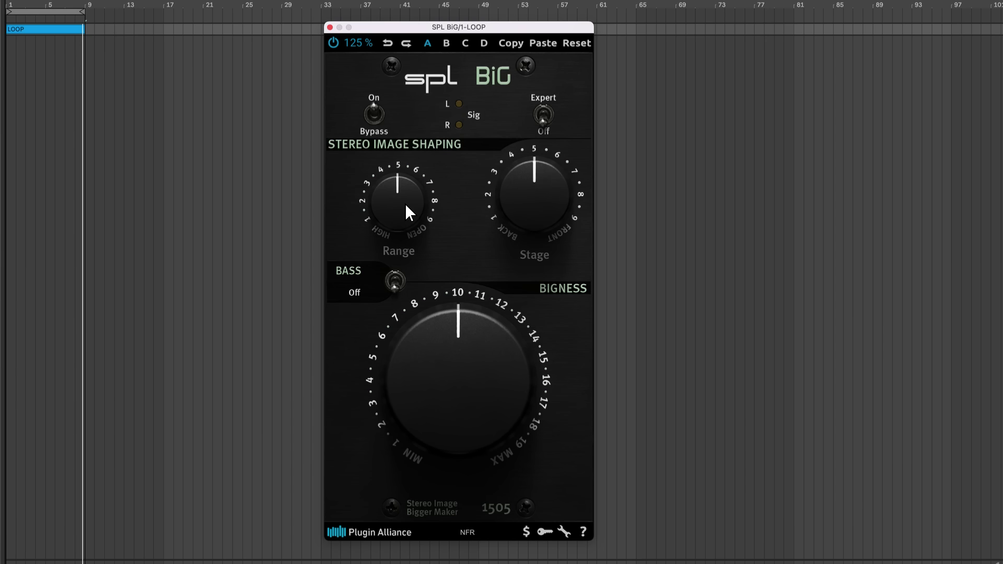
- Try lower Range positions and turn the Range fully to OPEN while the loop plays
{"action": "left_click_drag", "start_coordinate": [405, 203], "coordinate": [406, 268]}
{"action": "left_click_drag", "start_coordinate": [402, 281], "coordinate": [397, 223]}
{"action": "key", "text": "space"}
{"action": "left_click_drag", "start_coordinate": [399, 197], "coordinate": [422, 153]}
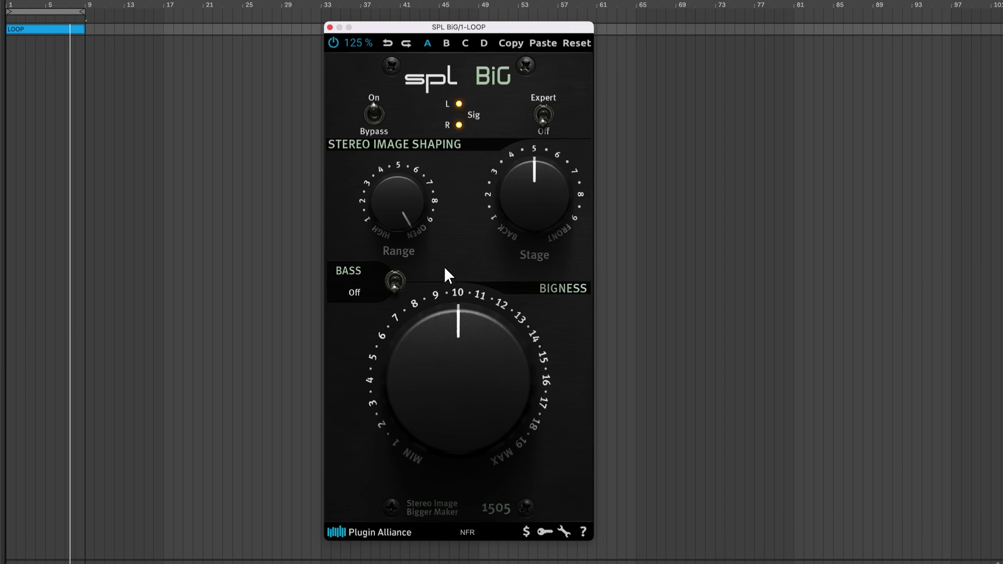
- Audition Bigness at MAX while returning Range to 5, and bring Bigness back to 10
{"action": "left_click_drag", "start_coordinate": [457, 348], "coordinate": [462, 292]}
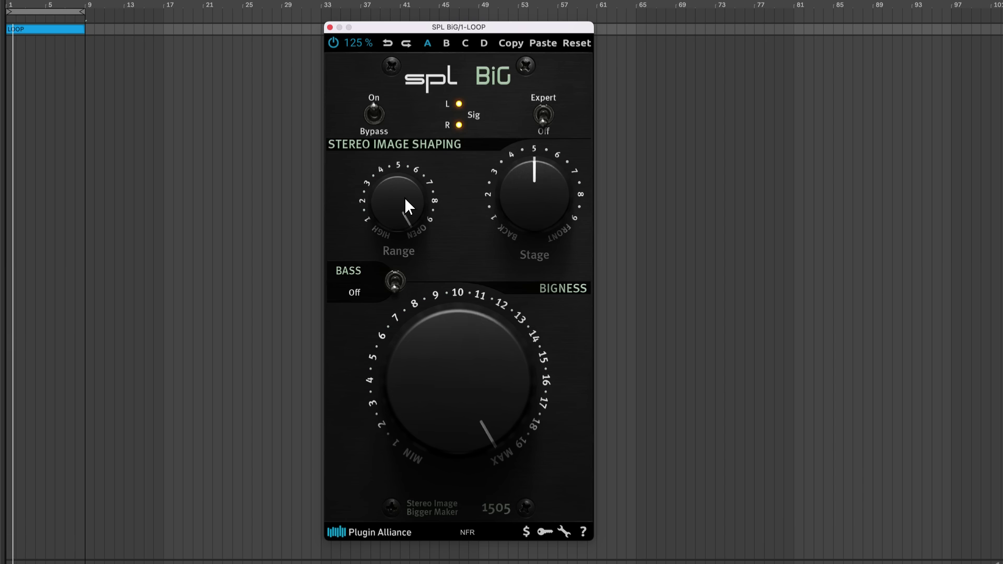
{"action": "left_click_drag", "start_coordinate": [405, 199], "coordinate": [423, 281]}
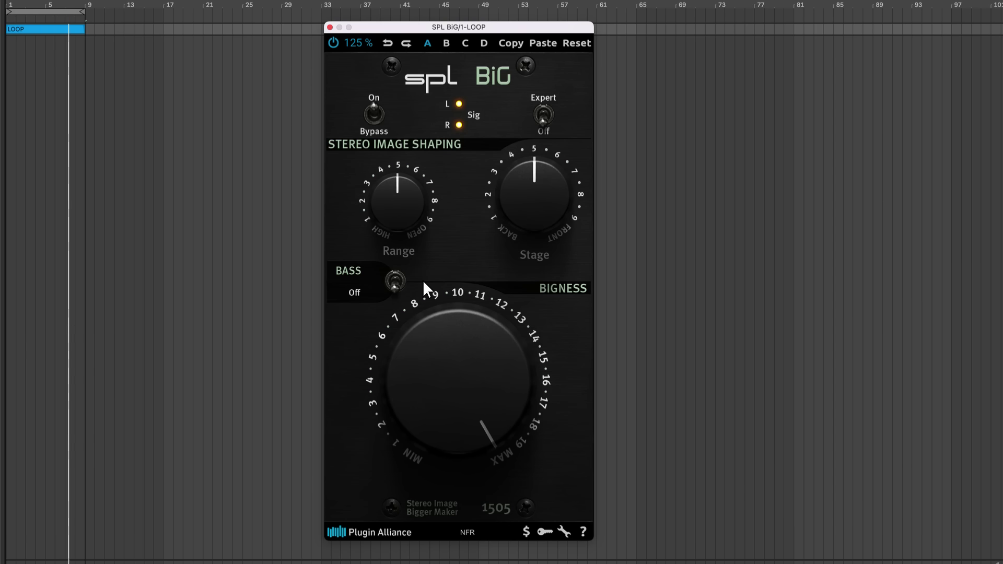
{"action": "left_click_drag", "start_coordinate": [455, 335], "coordinate": [459, 404]}
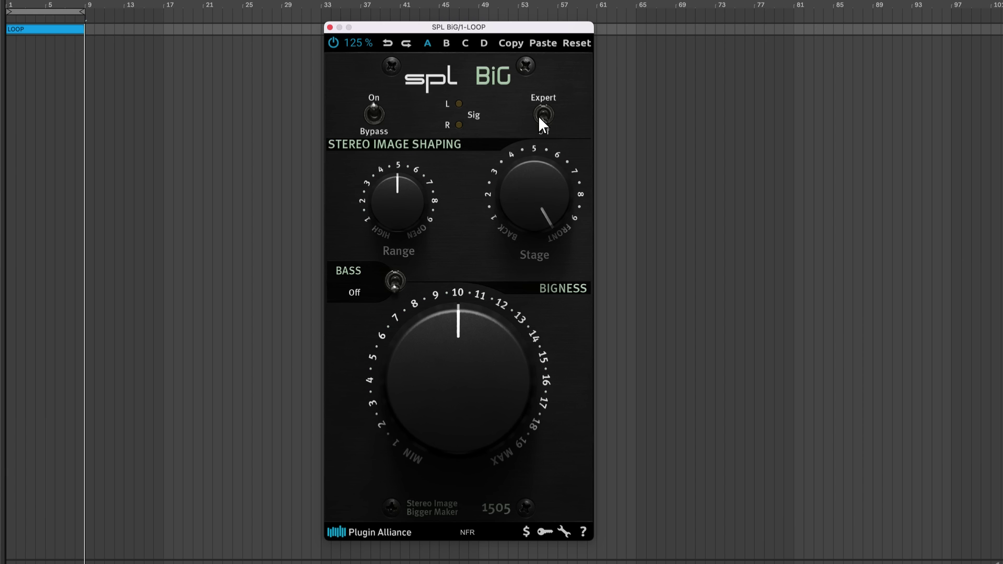
- Return Stage to 5 and turn it fully to BACK during playback
{"action": "left_click_drag", "start_coordinate": [538, 154], "coordinate": [537, 164]}
{"action": "left_click_drag", "start_coordinate": [535, 232], "coordinate": [536, 200]}
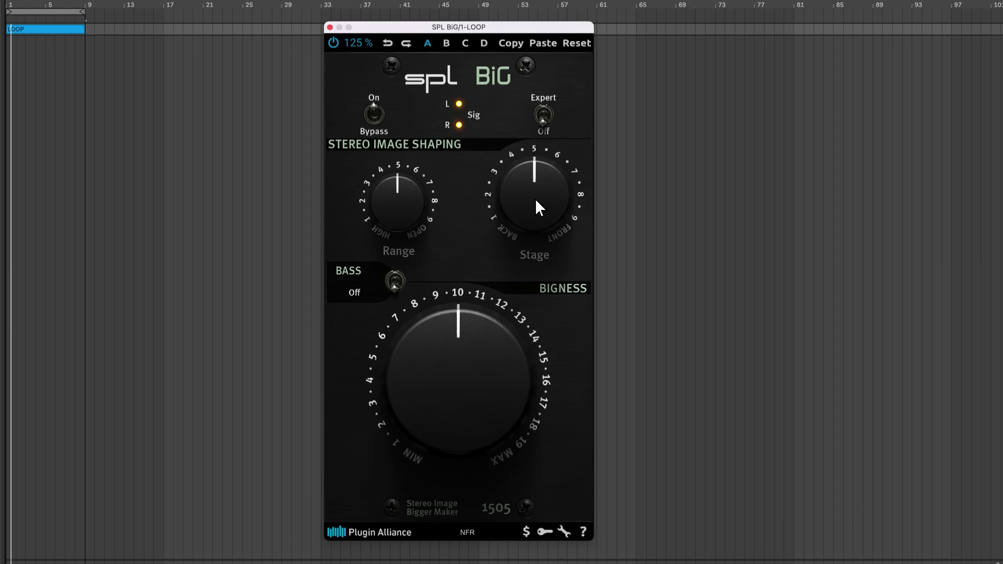
{"action": "left_click_drag", "start_coordinate": [536, 200], "coordinate": [544, 285]}
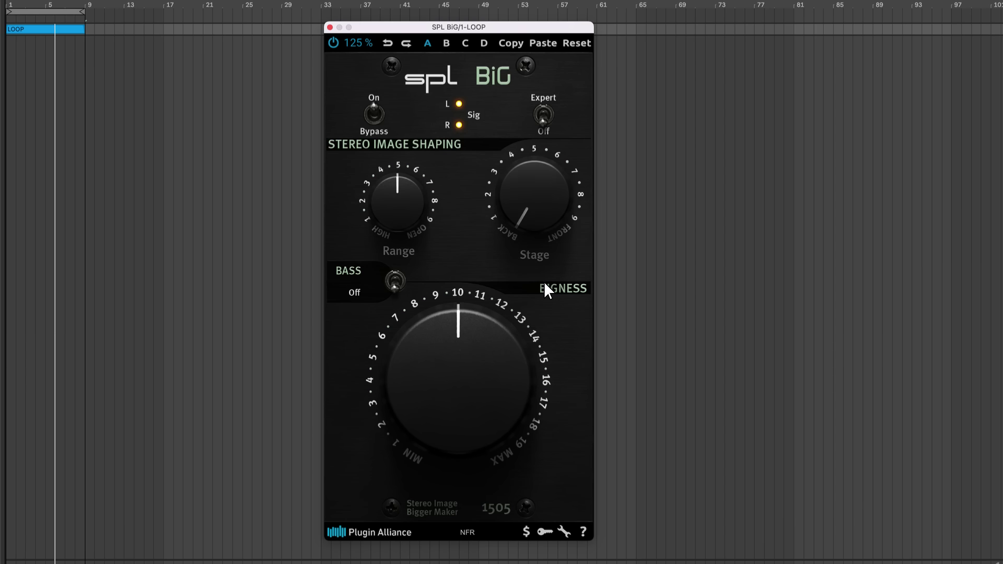
- Raise Bigness to MAX and swing Stage from BACK towards FRONT to hear the contrast
{"action": "scroll", "coordinate": [470, 363], "scroll_direction": "up", "scroll_amount": 1}
{"action": "left_click_drag", "start_coordinate": [469, 361], "coordinate": [489, 286]}
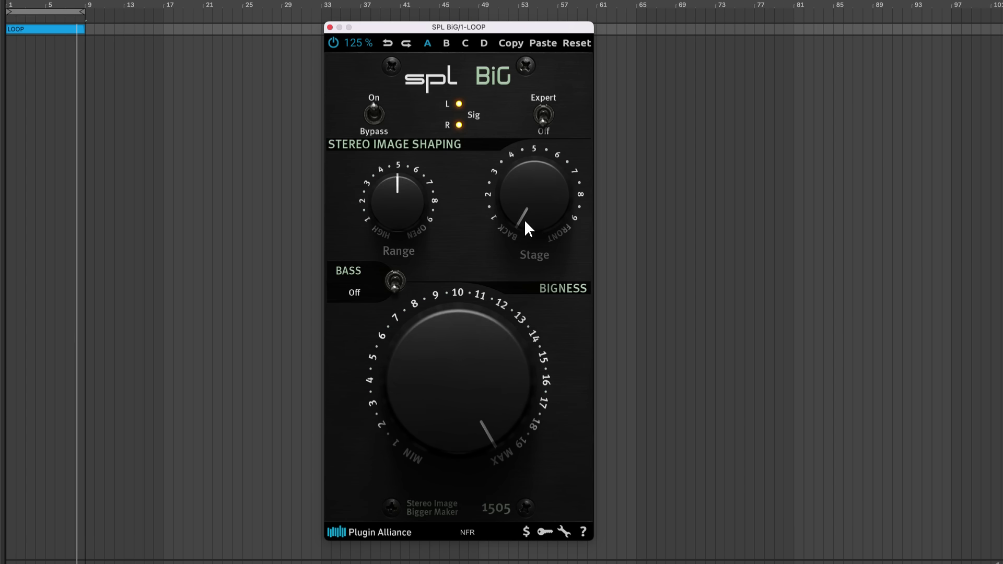
{"action": "left_click_drag", "start_coordinate": [526, 209], "coordinate": [540, 92]}
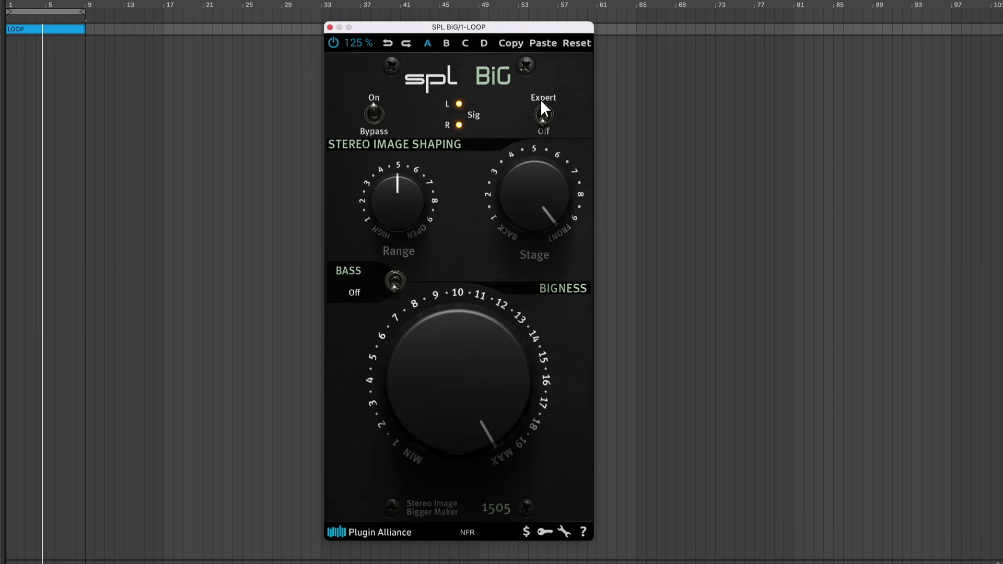
{"action": "mouse_move", "coordinate": [536, 176]}
{"action": "left_mouse_down"}
{"action": "mouse_move", "coordinate": [537, 226]}
{"action": "mouse_move", "coordinate": [550, 170]}
{"action": "left_mouse_up"}
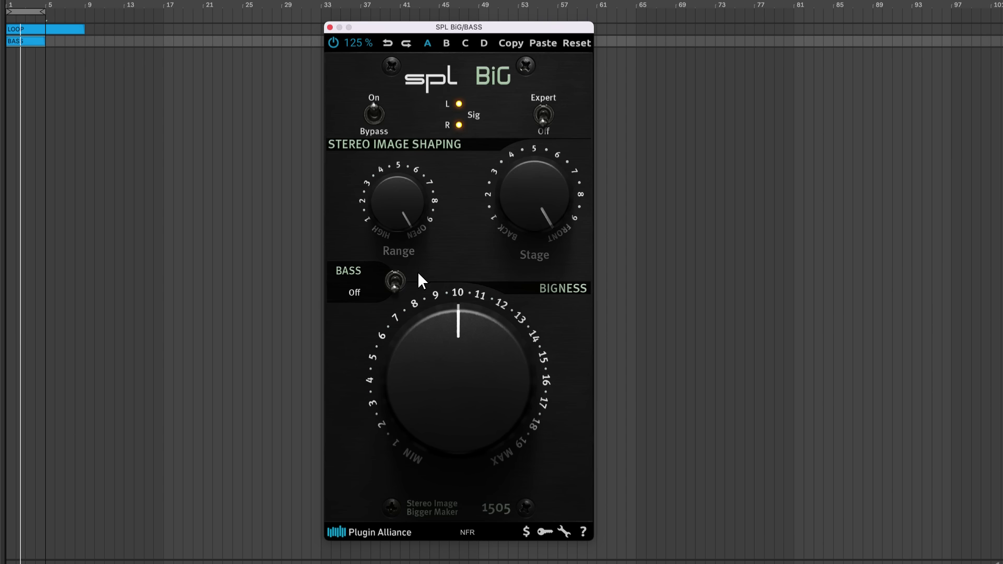
- Switch on the Bass boost for the BASS track and compare the sound with the plug-in bypassed
{"action": "left_click", "coordinate": [396, 283]}
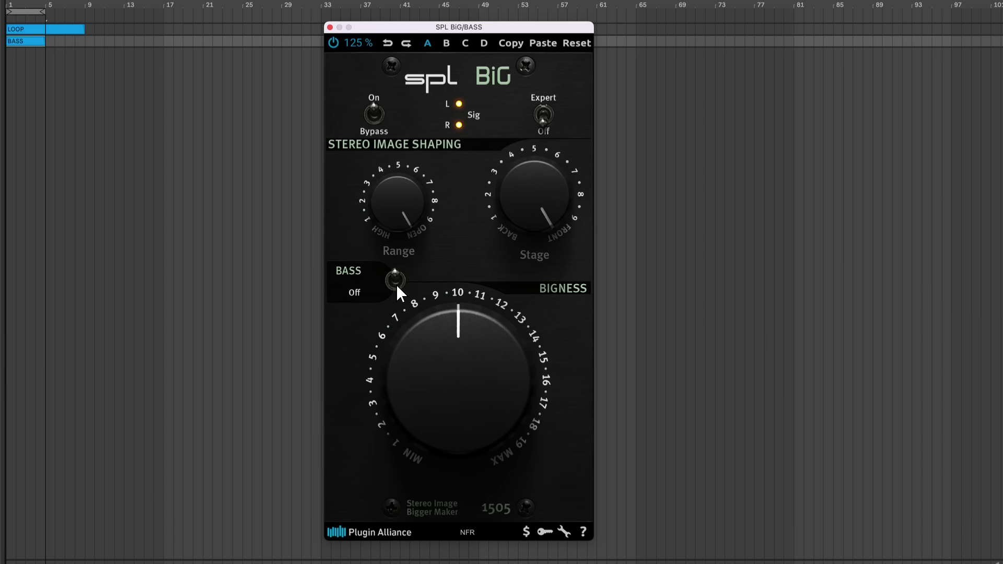
{"action": "left_click", "coordinate": [375, 114]}
{"action": "left_click", "coordinate": [375, 114]}
{"action": "key", "text": "space"}
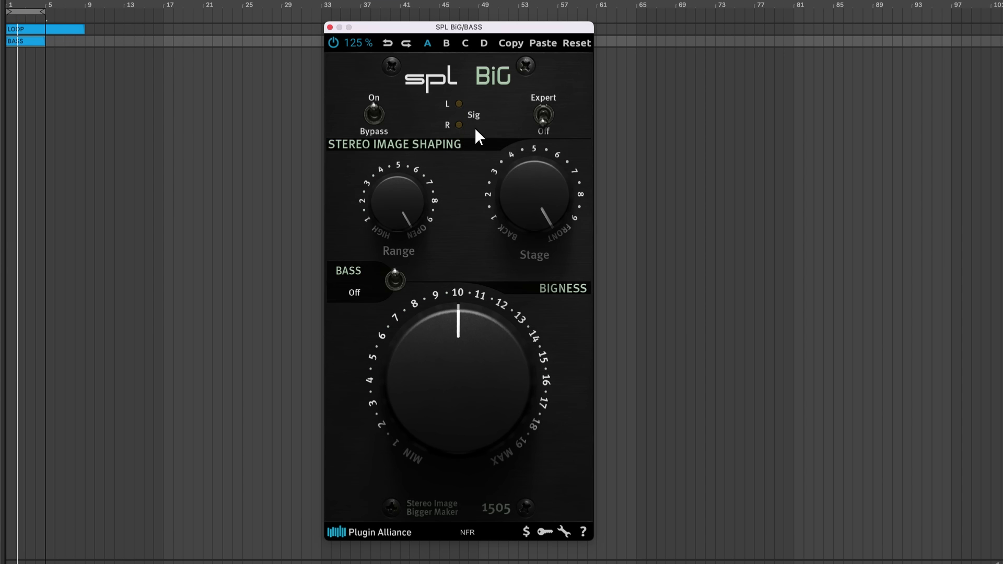
- Turn on Expert mode and set the Utility effect on the loop track to Mono
{"action": "left_click", "coordinate": [545, 116]}
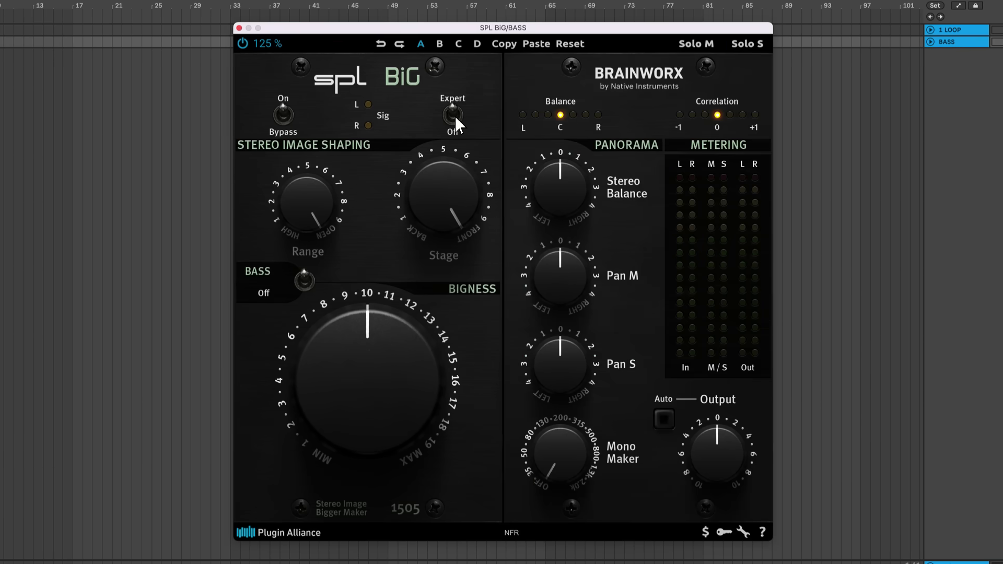
{"action": "key", "text": "Up"}
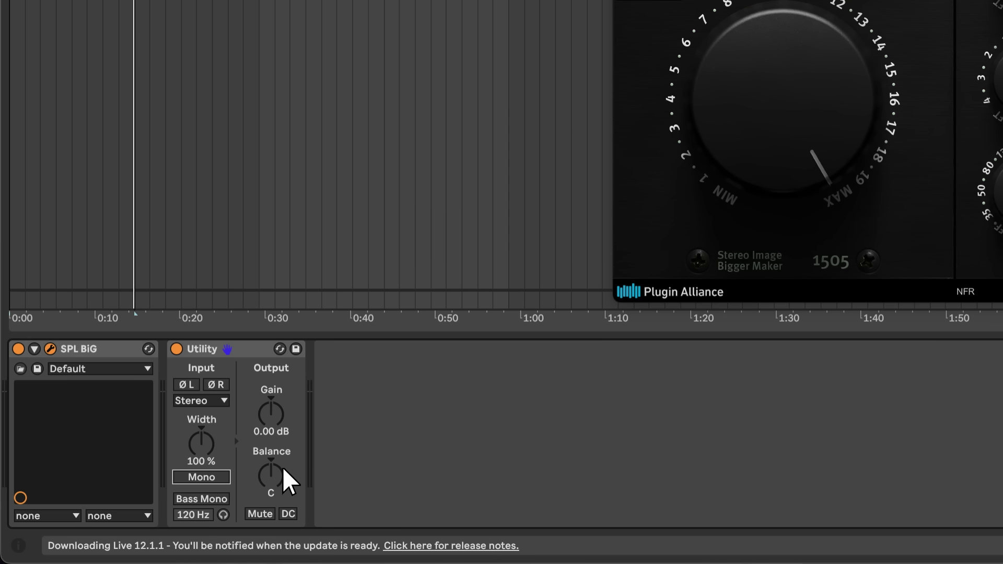
{"action": "left_click", "coordinate": [219, 477]}
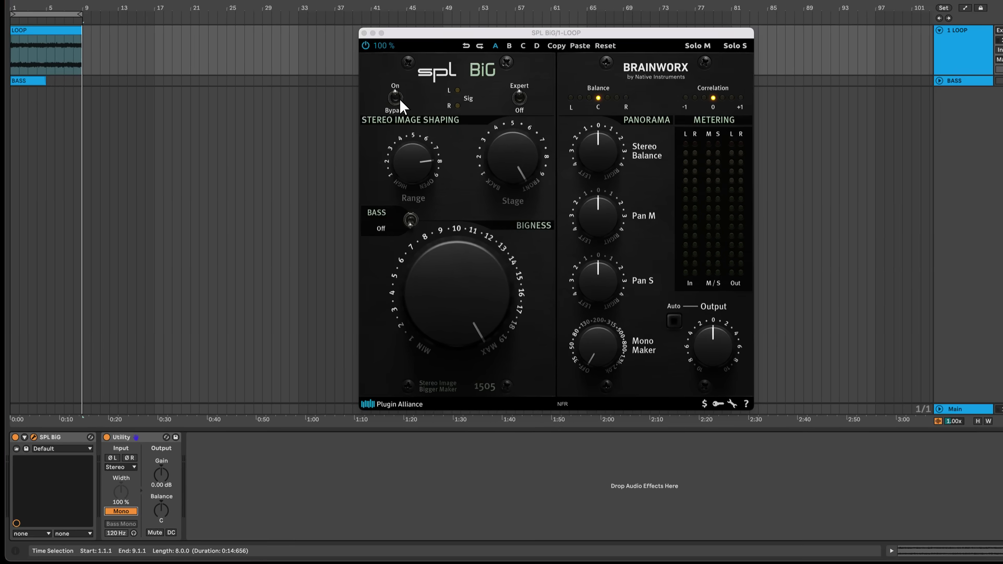
- Play the loop in mono and compare it with BiG active and bypassed
{"action": "key", "text": "space"}
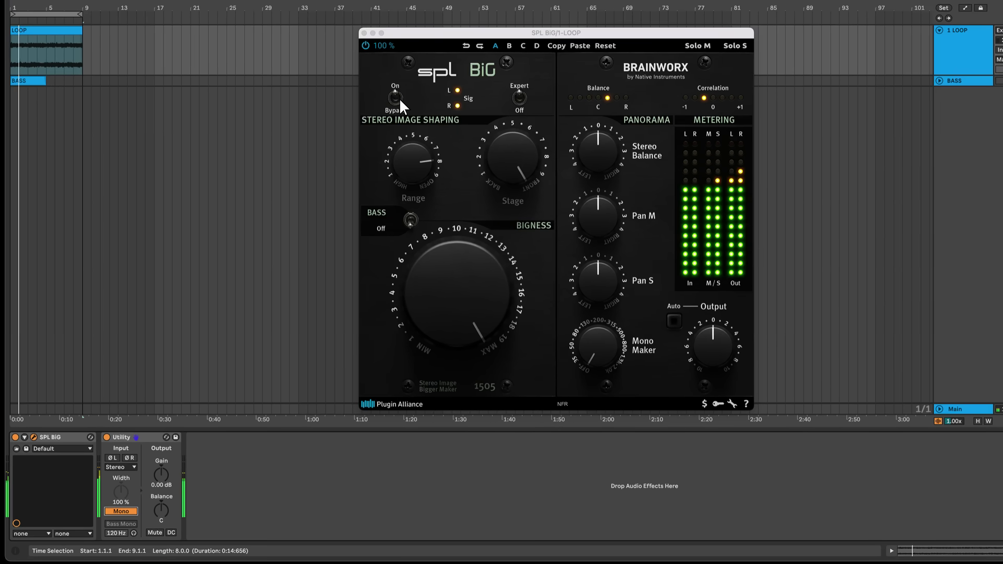
{"action": "left_click", "coordinate": [399, 99]}
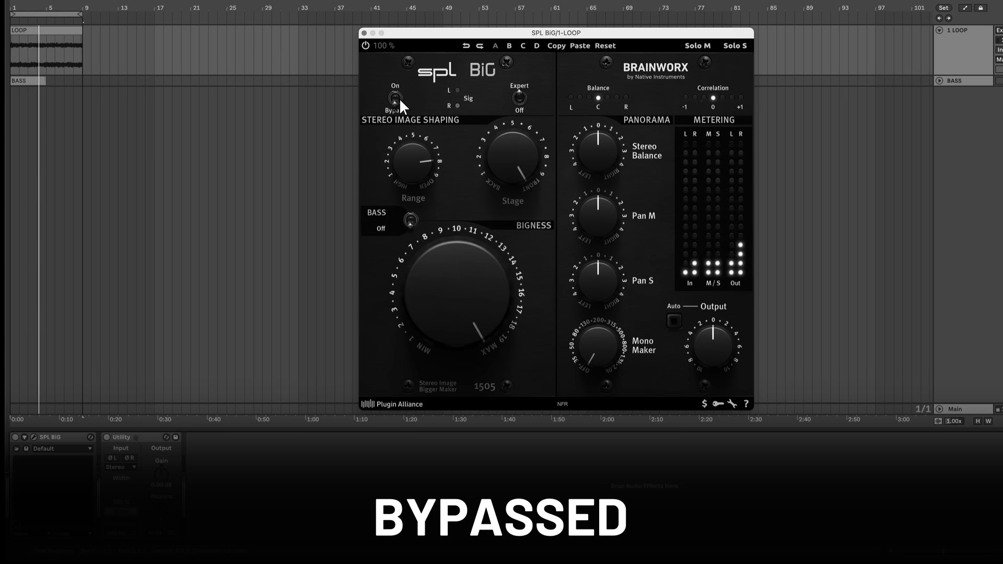
{"action": "left_click", "coordinate": [399, 98]}
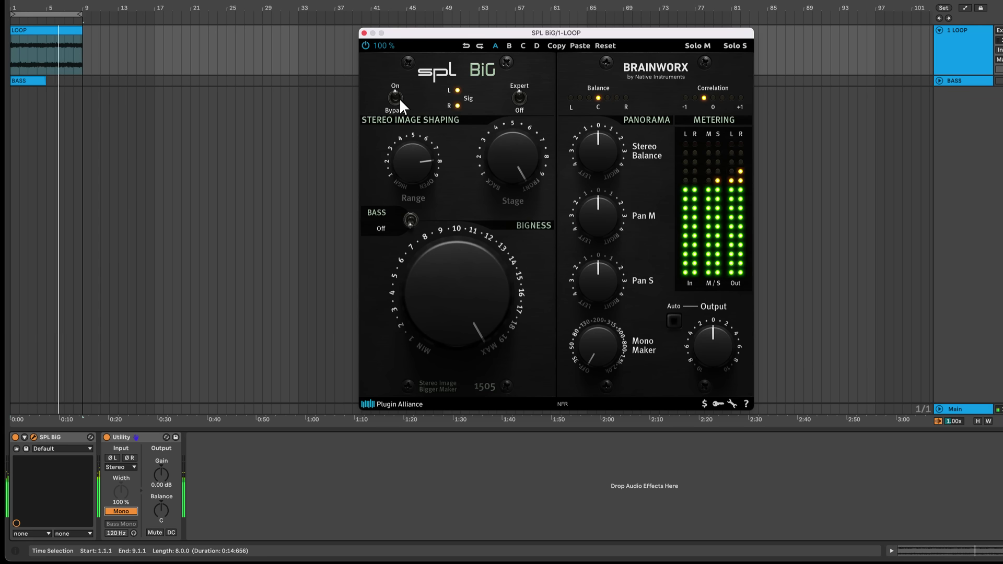
{"action": "left_click", "coordinate": [399, 98]}
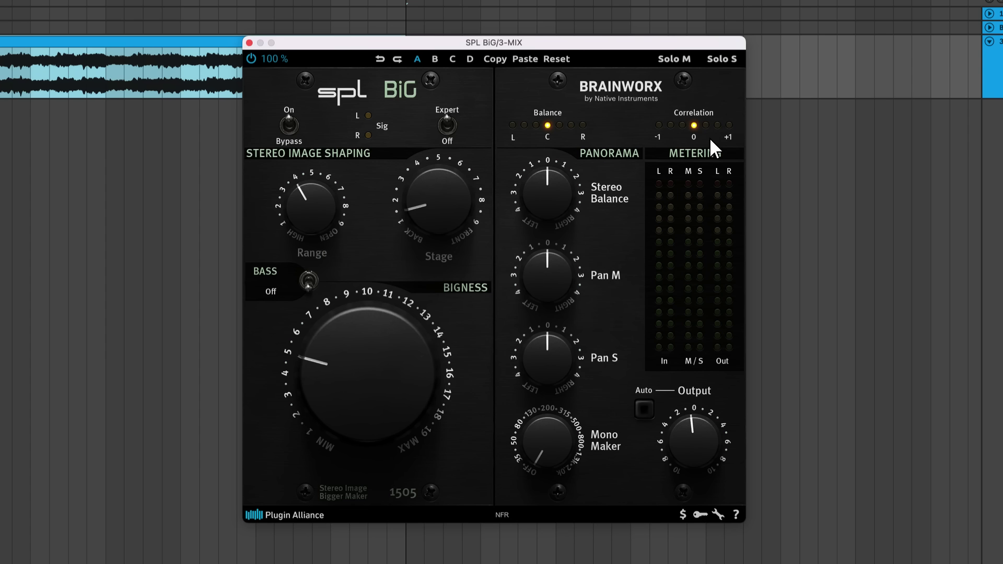
- Audition Stereo Balance shifts while the mix plays, resetting the knob to centre
{"action": "mouse_move", "coordinate": [547, 193]}
{"action": "left_mouse_down"}
{"action": "mouse_move", "coordinate": [552, 215]}
{"action": "mouse_move", "coordinate": [553, 184]}
{"action": "left_mouse_up"}
{"action": "double_click", "coordinate": [553, 182]}
{"action": "key", "text": "space"}
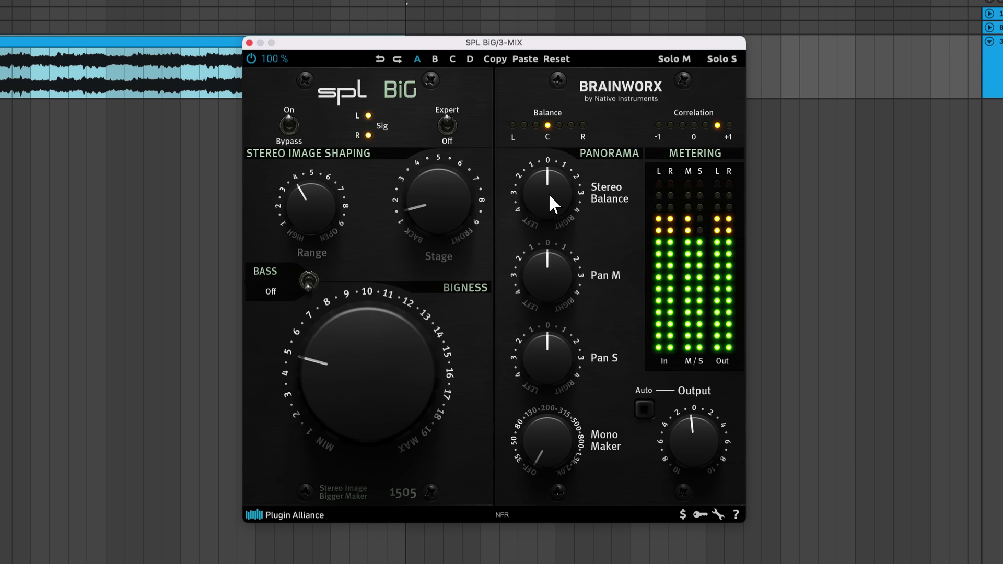
{"action": "mouse_move", "coordinate": [548, 193]}
{"action": "mouse_move", "coordinate": [547, 192]}
{"action": "left_mouse_down"}
{"action": "mouse_move", "coordinate": [546, 253]}
{"action": "mouse_move", "coordinate": [551, 185]}
{"action": "mouse_move", "coordinate": [565, 152]}
{"action": "mouse_move", "coordinate": [556, 198]}
{"action": "left_mouse_up"}
{"action": "key", "text": "space"}
- Try Pan M at 1.5 L and move Pan S on the mix track
{"action": "left_click_drag", "start_coordinate": [556, 263], "coordinate": [562, 284]}
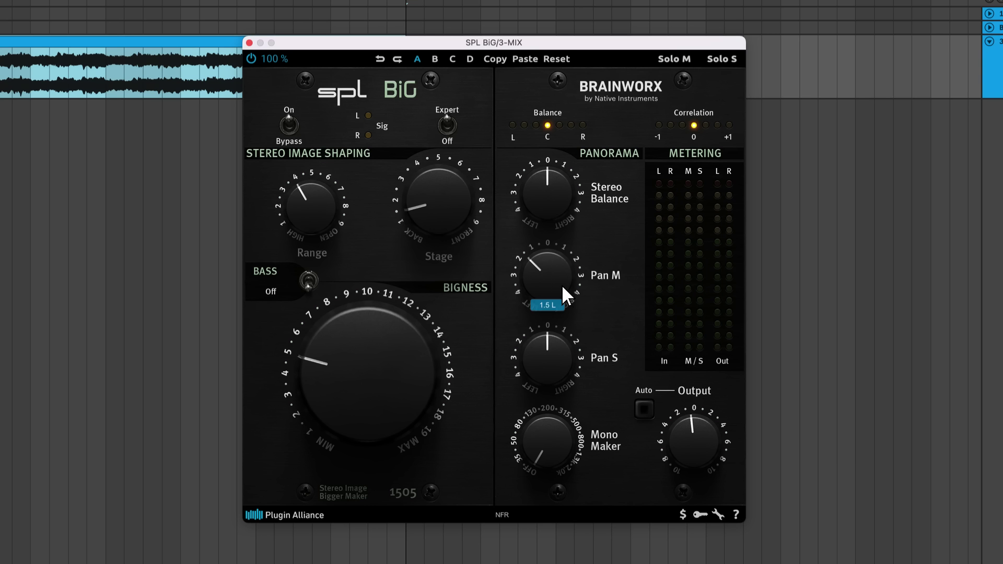
{"action": "mouse_move", "coordinate": [553, 344]}
{"action": "left_mouse_down"}
{"action": "mouse_move", "coordinate": [553, 361]}
{"action": "mouse_move", "coordinate": [556, 349]}
{"action": "left_mouse_up"}
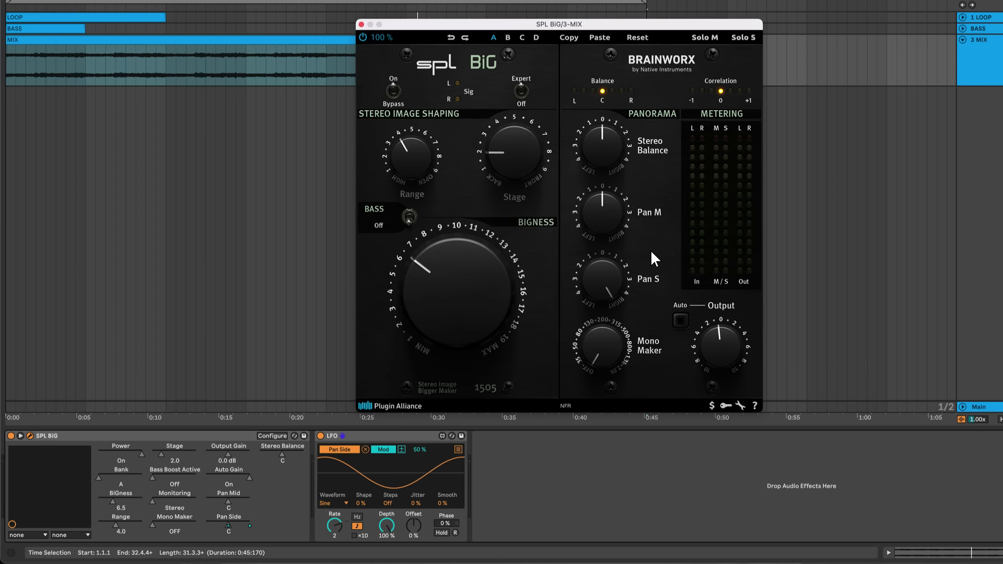
- Play the mix with the mid signal panned fully left and the side signal panned fully right
{"action": "key", "text": "space"}
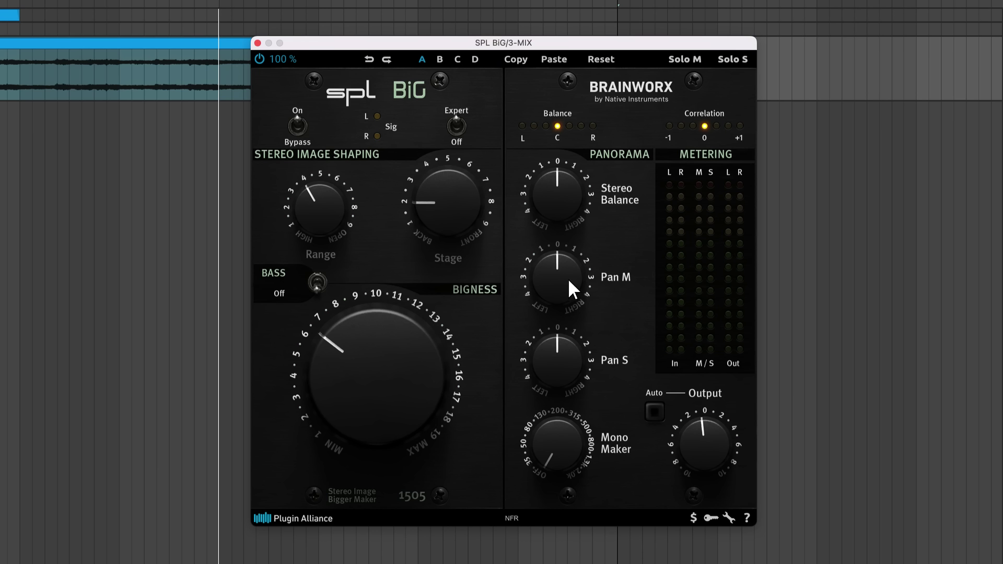
{"action": "left_click_drag", "start_coordinate": [562, 365], "coordinate": [573, 320]}
{"action": "key", "text": "space"}
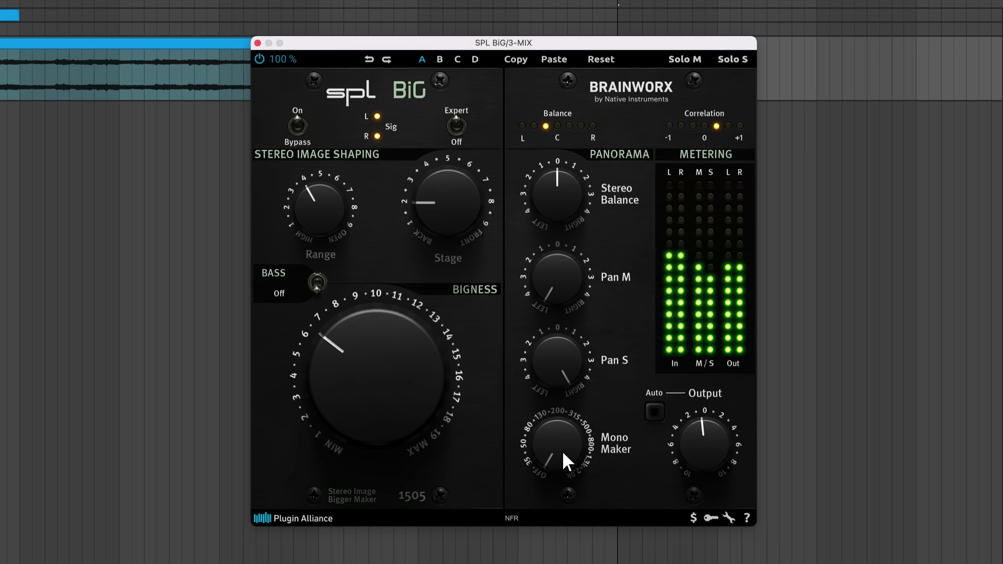
- Raise the Mono Maker to just above 800 Hz during playback
{"action": "left_click_drag", "start_coordinate": [562, 450], "coordinate": [579, 365]}
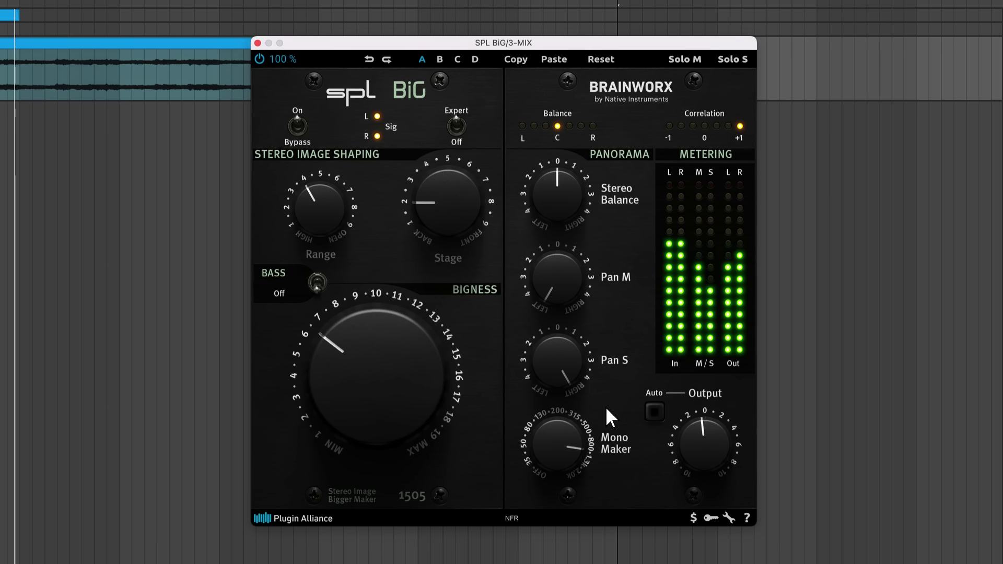
{"action": "key", "text": "space"}
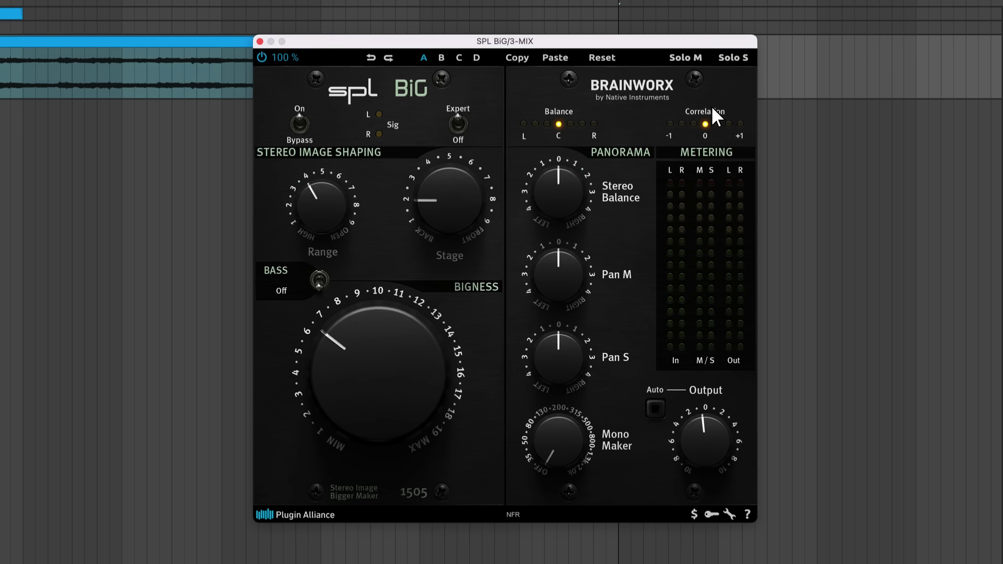
- Compare the mix's mid and side signals in solo, leaving the mid signal soloed
{"action": "left_click", "coordinate": [696, 57]}
{"action": "left_click", "coordinate": [727, 58]}
{"action": "left_click", "coordinate": [689, 57]}
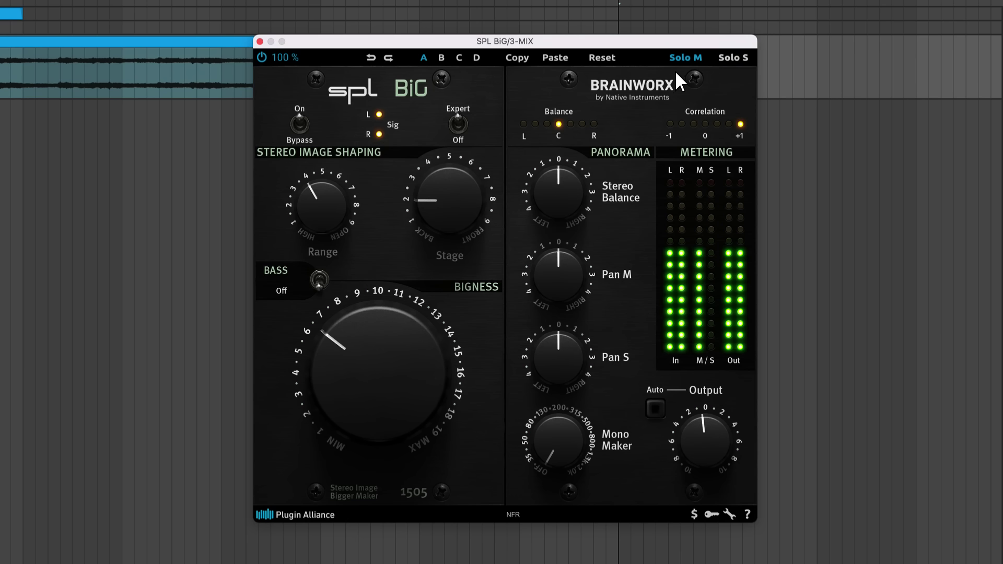
- Try Bigness at maximum on the soloed mid signal, with Stage at about 2.5 and Range at about 2
{"action": "left_click_drag", "start_coordinate": [400, 372], "coordinate": [414, 319]}
{"action": "left_click_drag", "start_coordinate": [449, 220], "coordinate": [465, 201]}
{"action": "left_click_drag", "start_coordinate": [344, 161], "coordinate": [341, 241]}
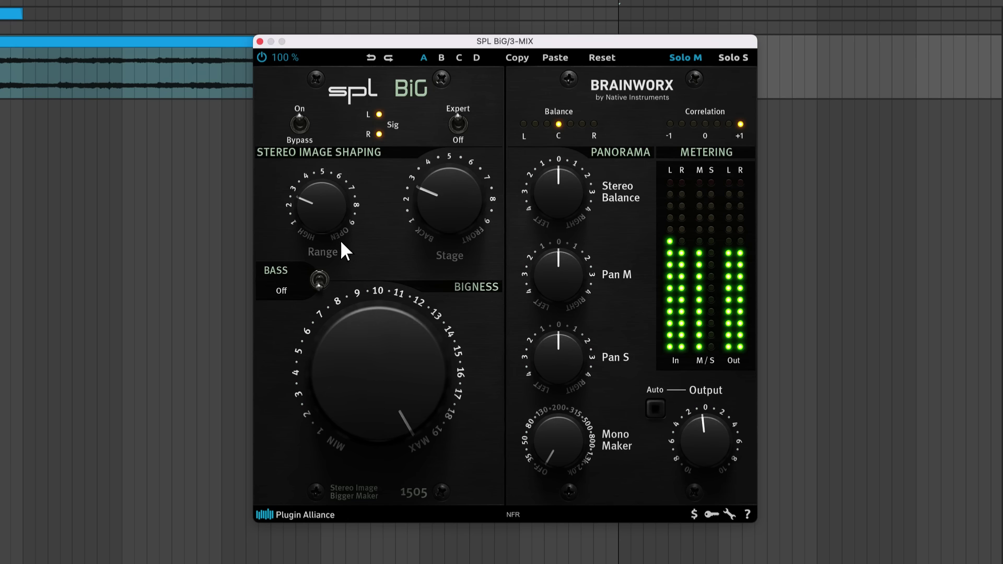
- Turn on Bass and set Range to about 4 and Bigness to about 10.5 on the soloed mid signal
{"action": "left_click", "coordinate": [321, 279]}
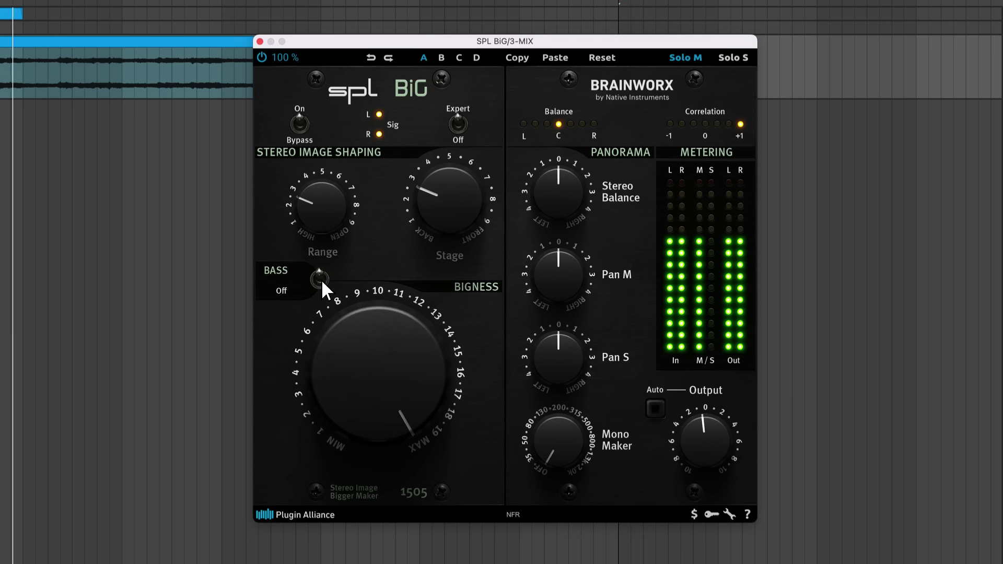
{"action": "left_click_drag", "start_coordinate": [333, 234], "coordinate": [340, 219]}
{"action": "left_click_drag", "start_coordinate": [379, 342], "coordinate": [383, 389]}
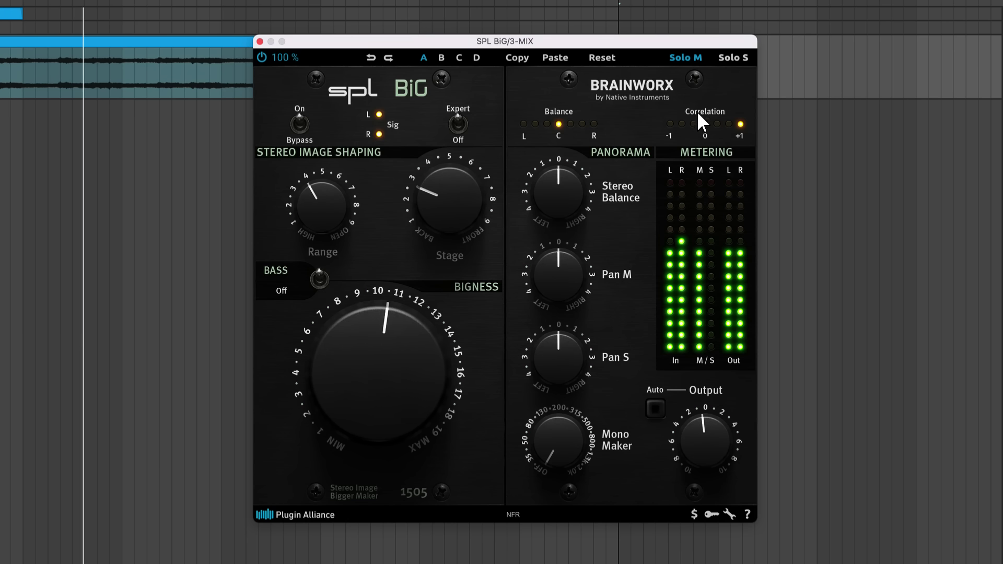
- Solo the side signal and set Range fully open, Stage to about 9 and Bigness to about 7.5
{"action": "left_click", "coordinate": [732, 60]}
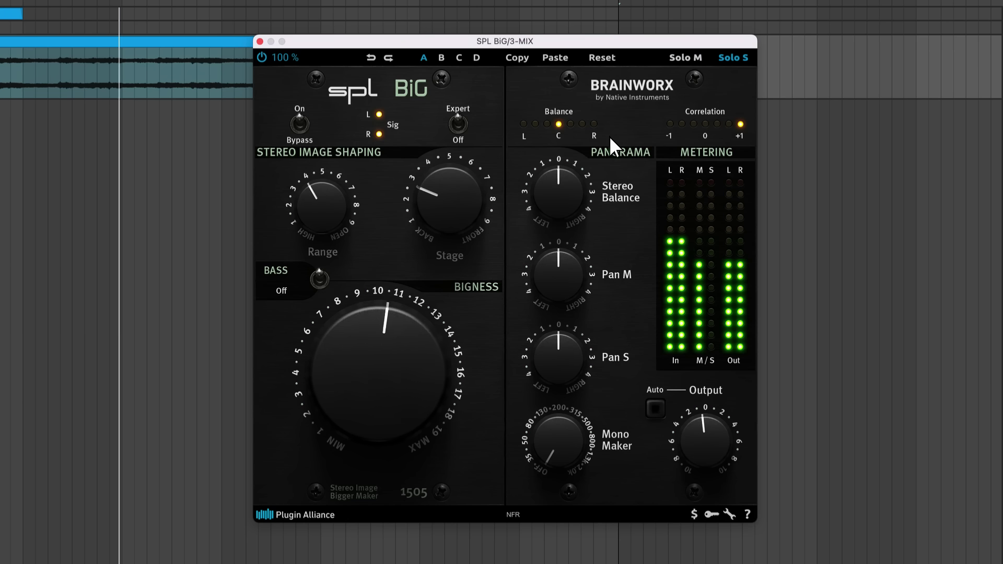
{"action": "left_click_drag", "start_coordinate": [412, 325], "coordinate": [412, 373]}
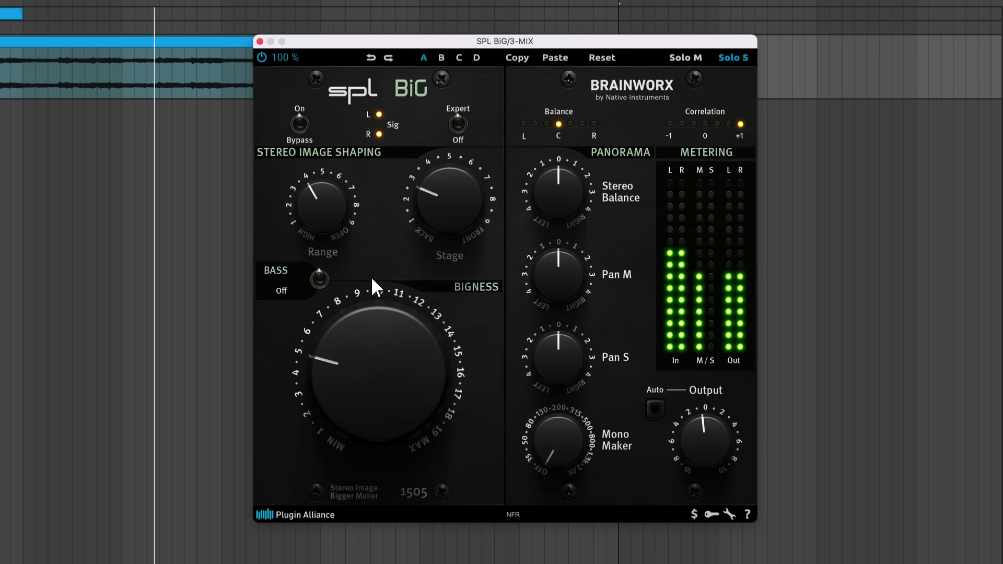
{"action": "left_click_drag", "start_coordinate": [338, 211], "coordinate": [345, 248]}
{"action": "left_click_drag", "start_coordinate": [348, 286], "coordinate": [359, 146]}
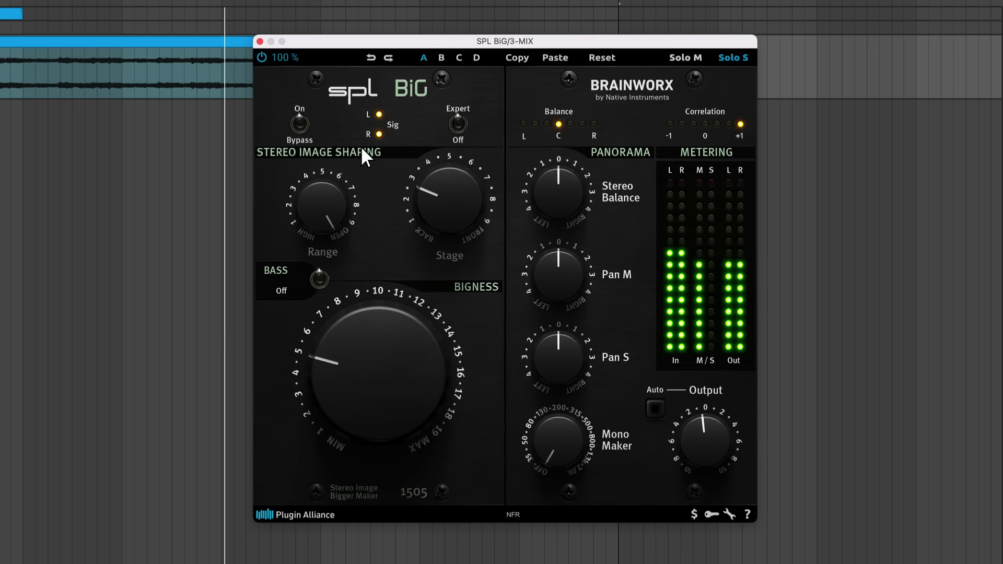
{"action": "left_click_drag", "start_coordinate": [450, 194], "coordinate": [458, 148]}
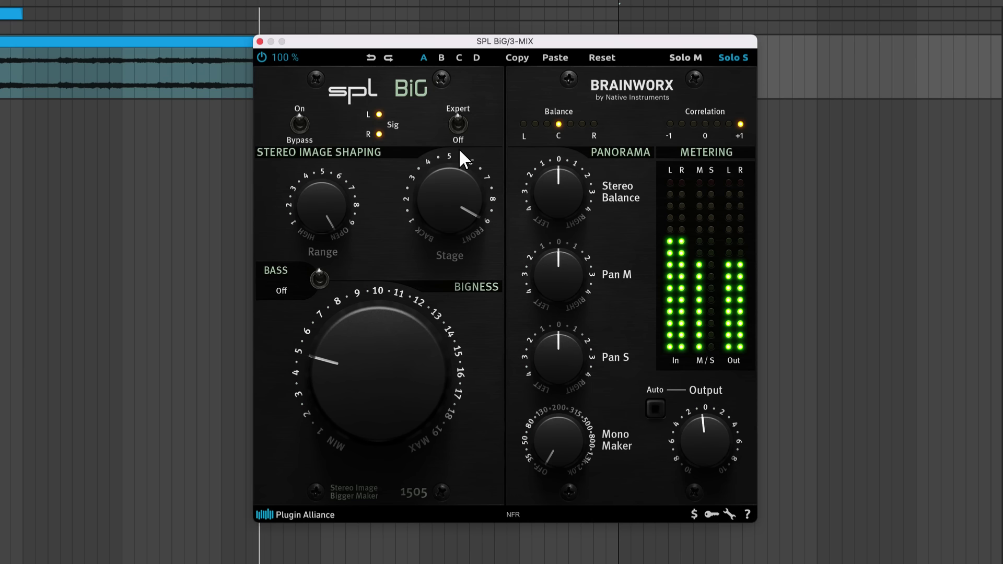
{"action": "mouse_move", "coordinate": [399, 334]}
{"action": "left_mouse_down"}
{"action": "mouse_move", "coordinate": [402, 284]}
{"action": "mouse_move", "coordinate": [400, 349]}
{"action": "left_mouse_up"}
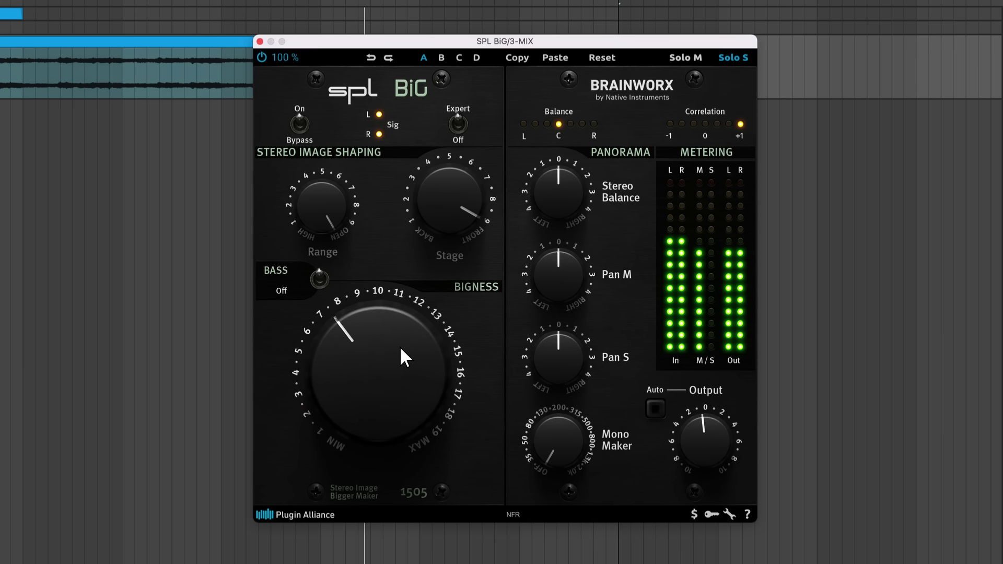
- Turn off the side solo, compare the full mix bypassed and processed, and stop playback
{"action": "left_click", "coordinate": [732, 57]}
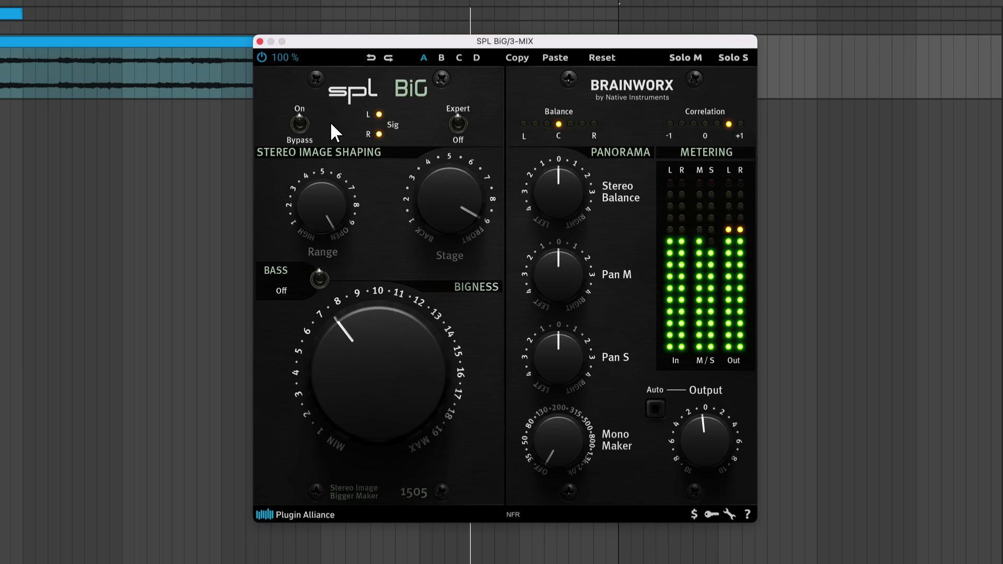
{"action": "left_click", "coordinate": [299, 124]}
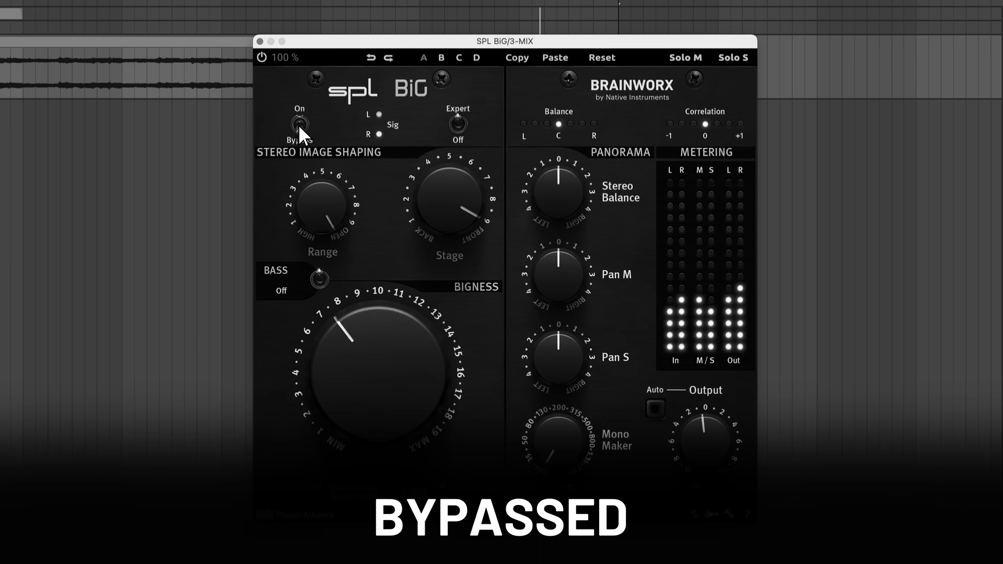
{"action": "left_click", "coordinate": [299, 124]}
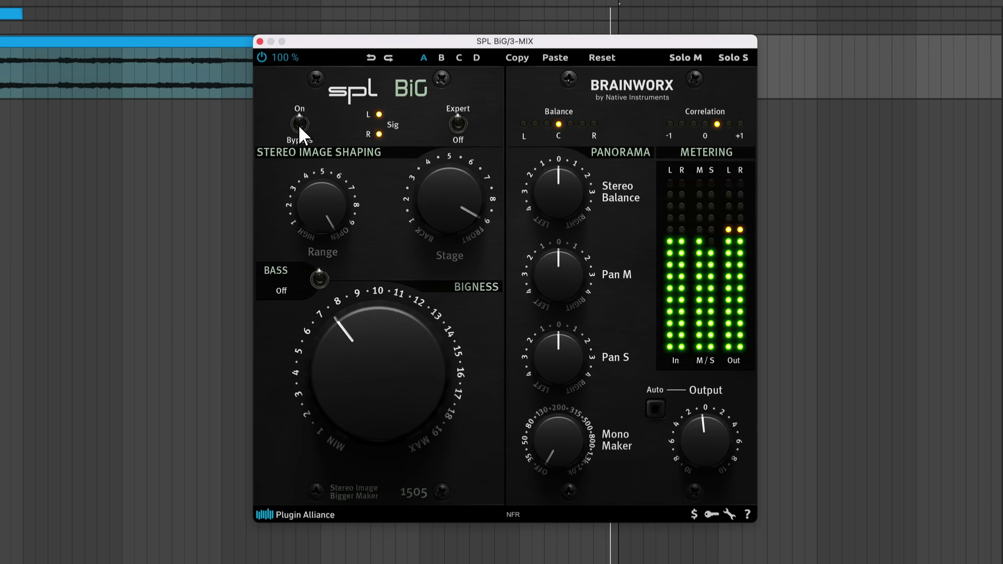
{"action": "key", "text": "space"}
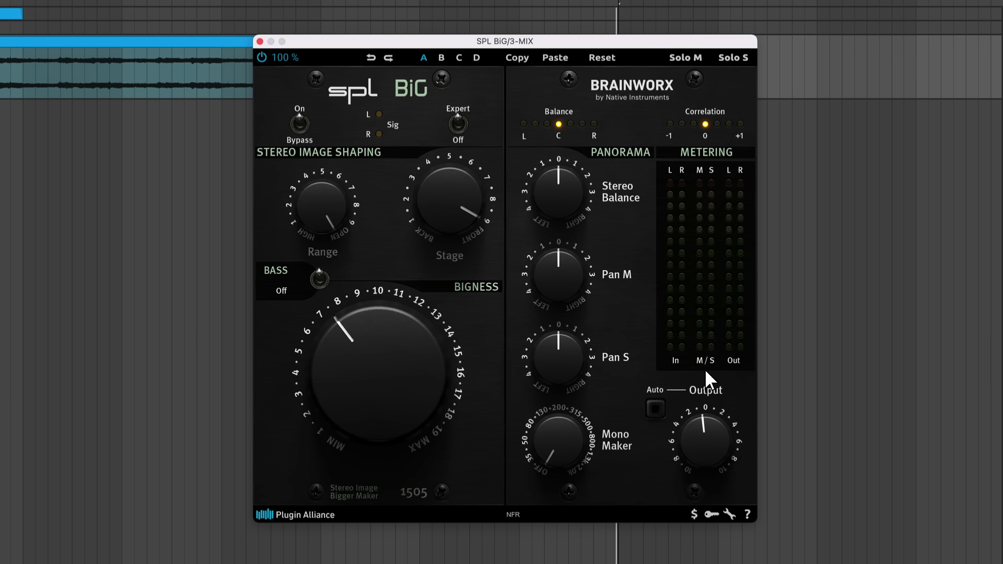
- Try the Auto output option, lower Output to about -2, and start playing the mix
{"action": "left_click_drag", "start_coordinate": [704, 436], "coordinate": [704, 441]}
{"action": "double_click", "coordinate": [710, 436]}
{"action": "left_click", "coordinate": [656, 412]}
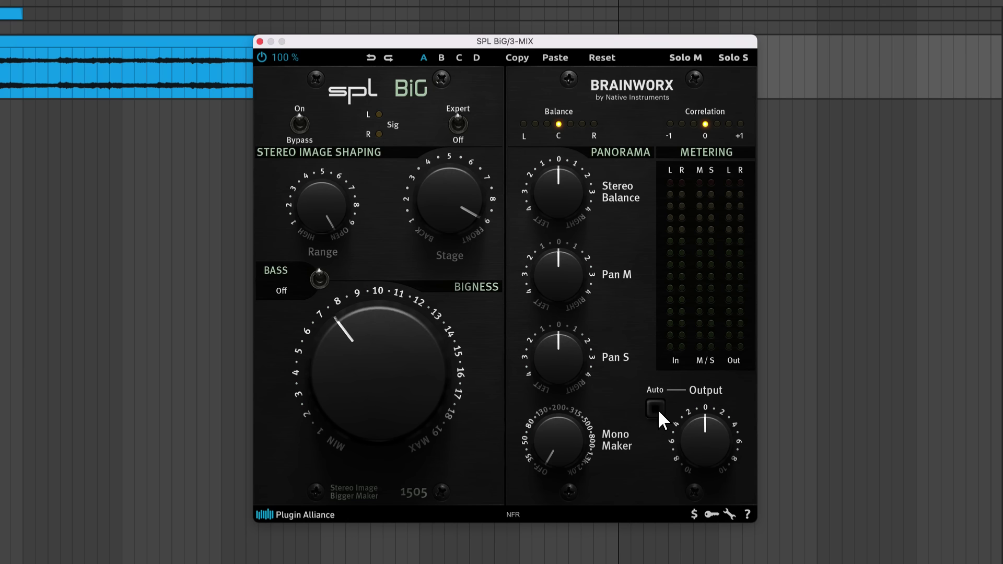
{"action": "key", "text": "space"}
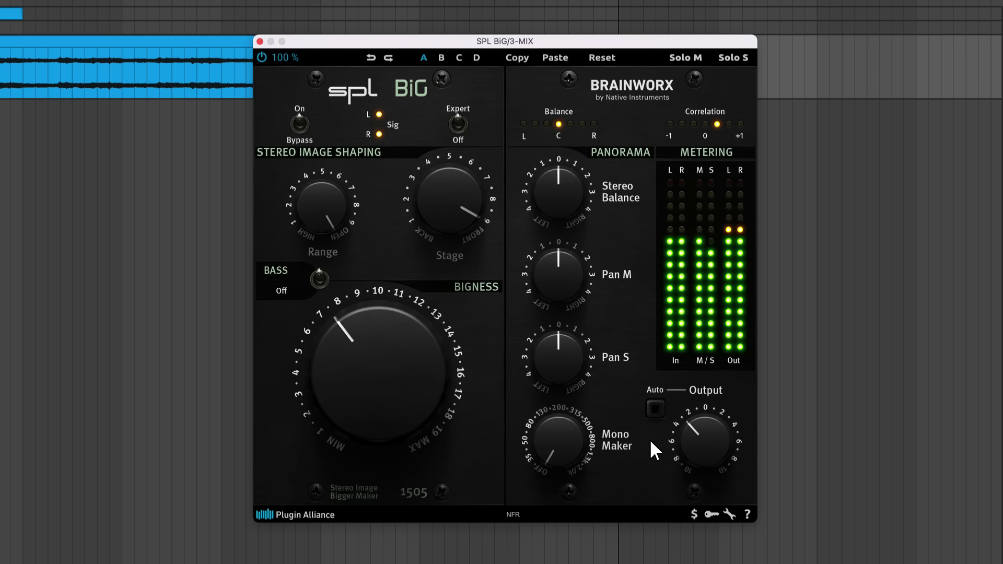
- Compare the level-matched mix with the processing switched repeatedly between bypassed and active
{"action": "left_click", "coordinate": [299, 123]}
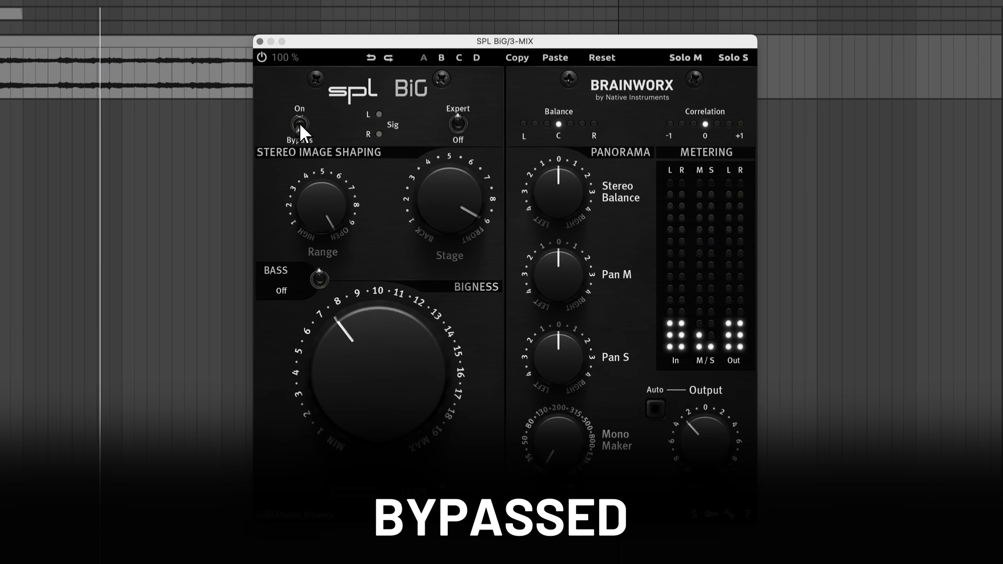
{"action": "left_click", "coordinate": [299, 124]}
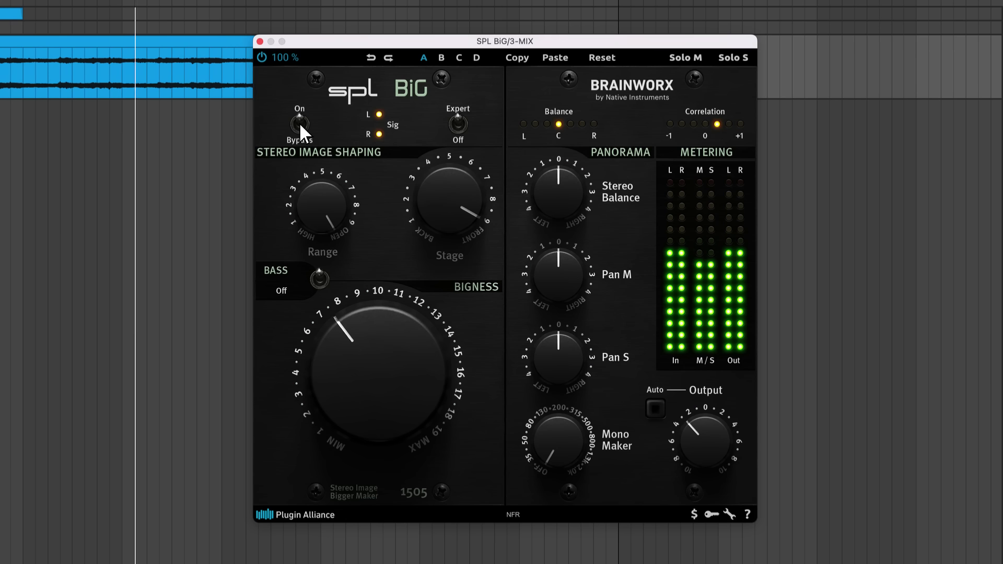
{"action": "left_click", "coordinate": [299, 123]}
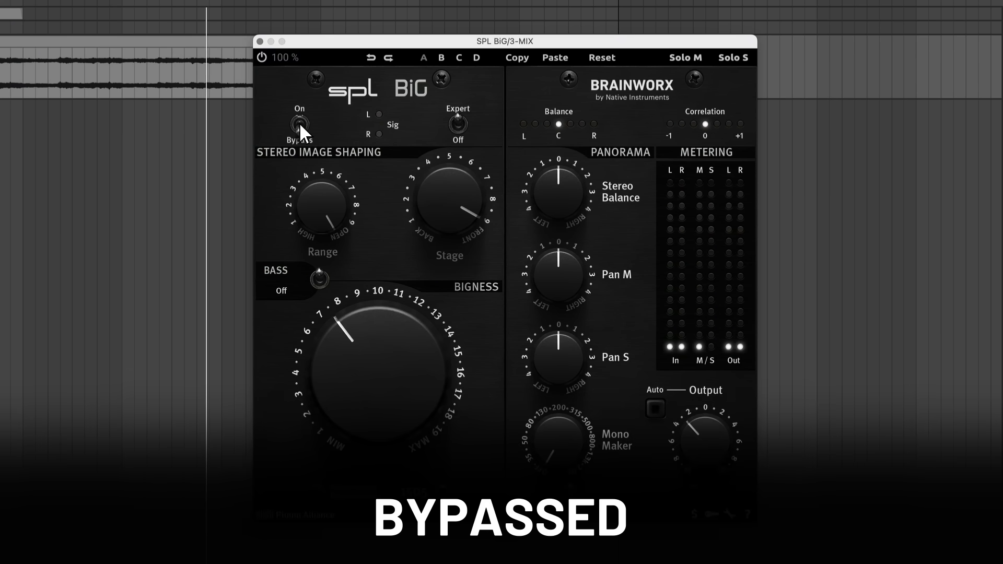
{"action": "left_click", "coordinate": [299, 123]}
{"action": "left_click", "coordinate": [300, 125]}
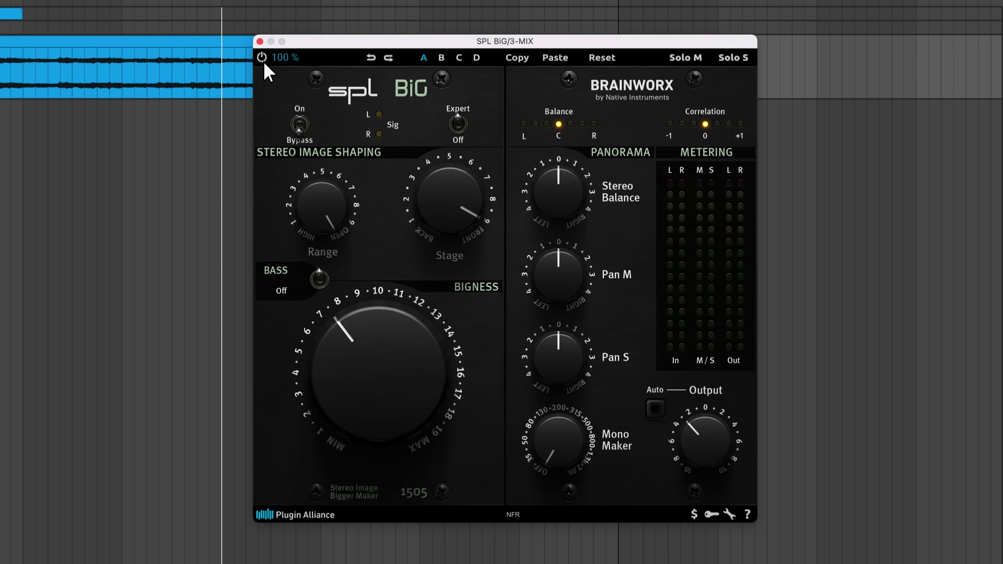
- Try the plug-in window at 125 % size and return it to 100 %
{"action": "left_click", "coordinate": [283, 58]}
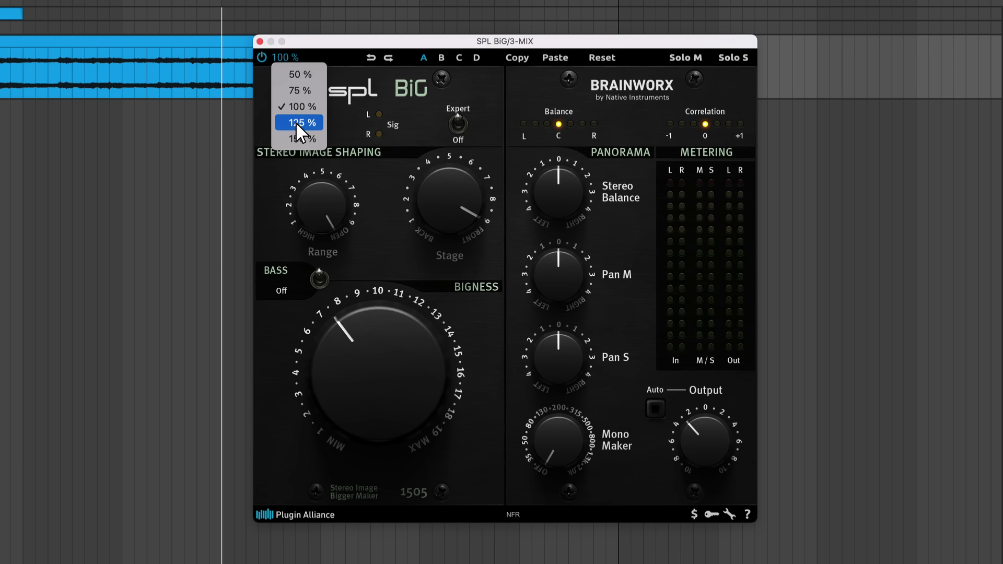
{"action": "left_click", "coordinate": [294, 124]}
{"action": "left_click", "coordinate": [291, 60]}
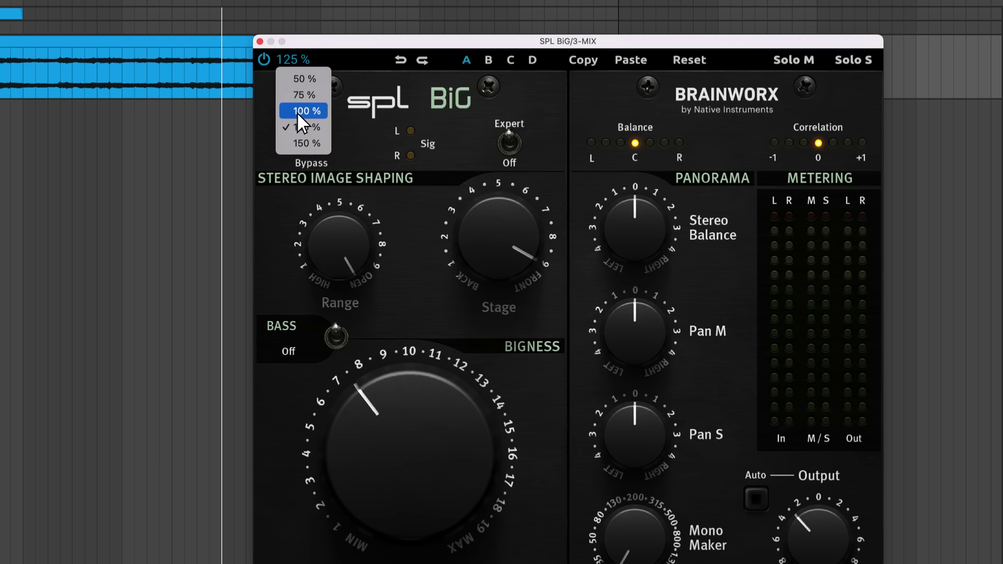
{"action": "left_click", "coordinate": [314, 109]}
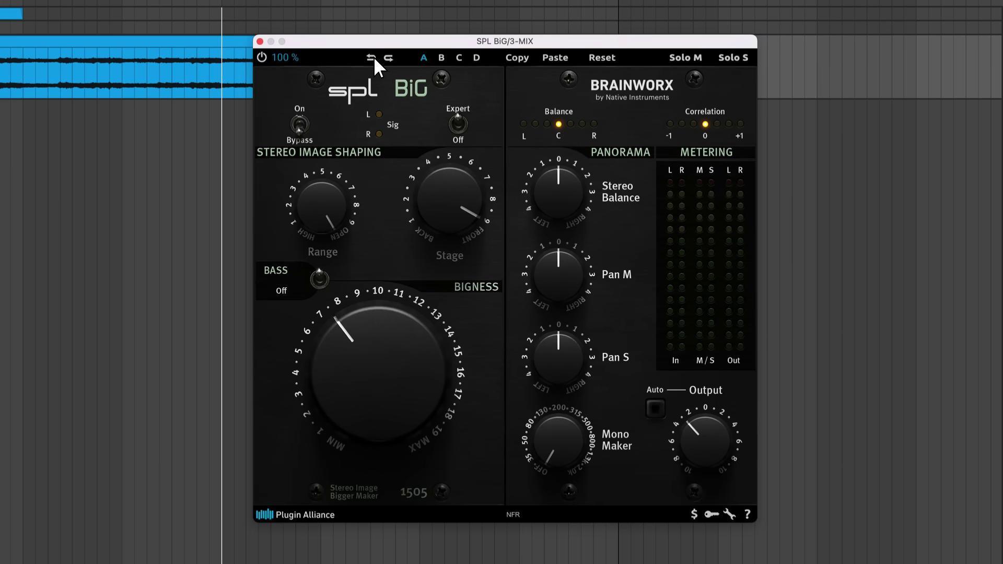
- Paste the copied settings into slot B, return to slot A, and reset slot A to its defaults
{"action": "left_click", "coordinate": [389, 58]}
{"action": "left_click", "coordinate": [441, 58]}
{"action": "left_click", "coordinate": [550, 57]}
{"action": "left_click", "coordinate": [424, 58]}
{"action": "left_click", "coordinate": [601, 59]}
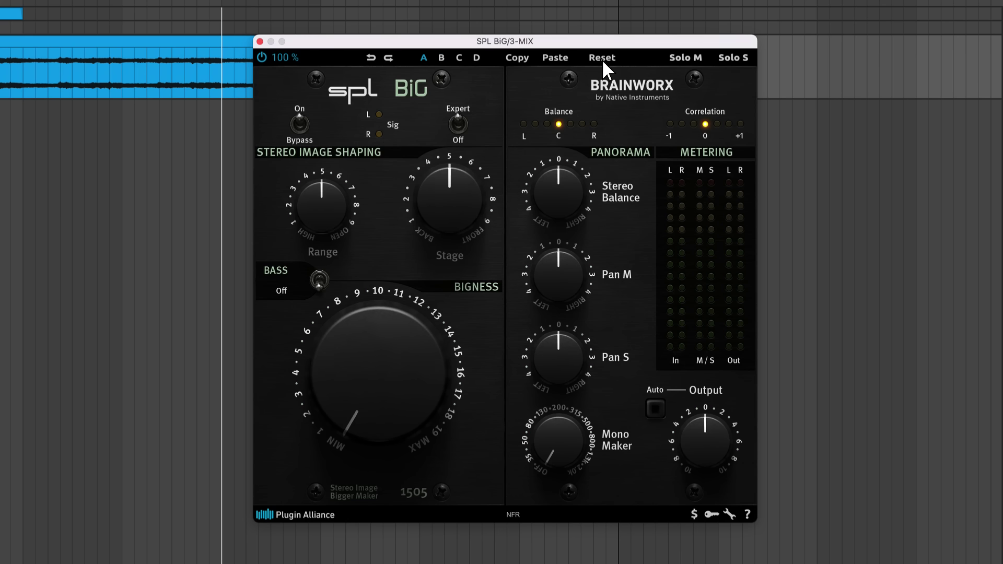